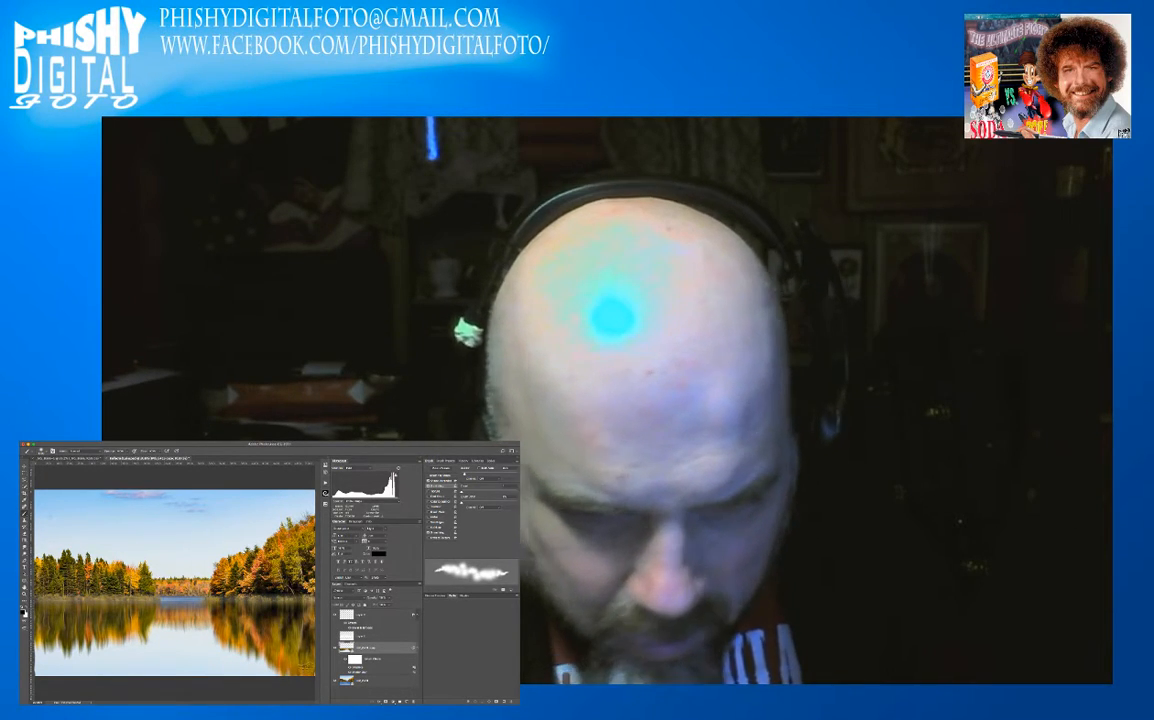
- Restore the mist over the lake and set the opacity of its layer, Layer 1, to 53%
key(super+z)
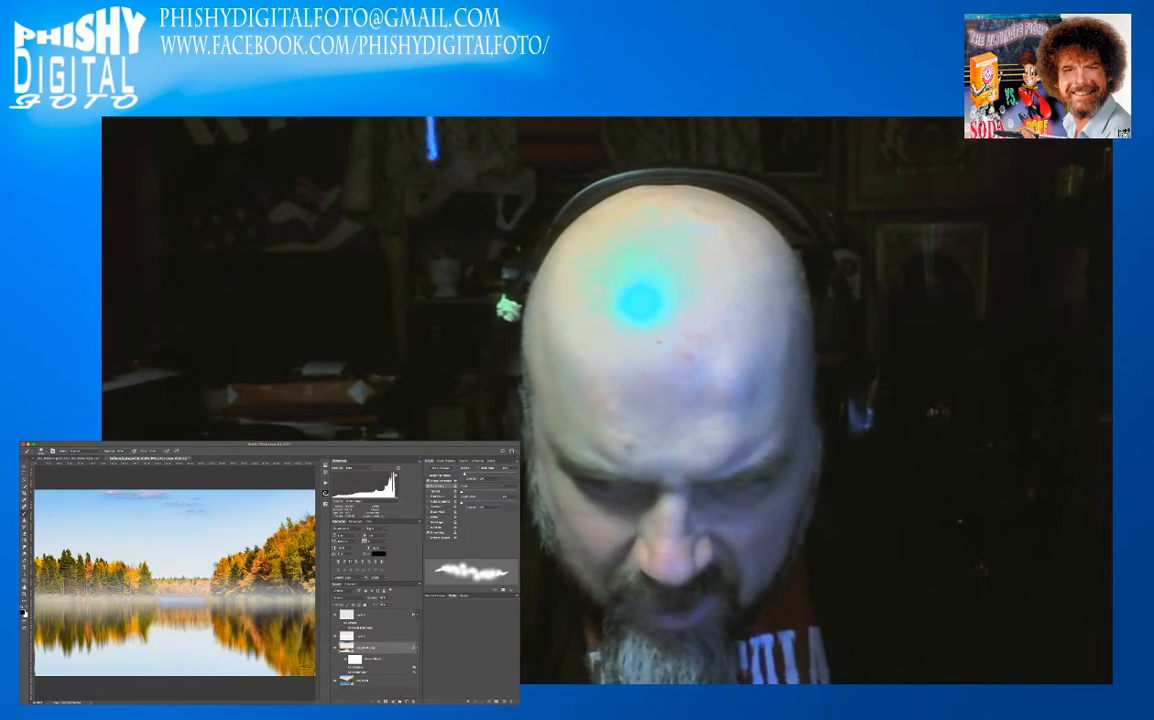
click(375, 636)
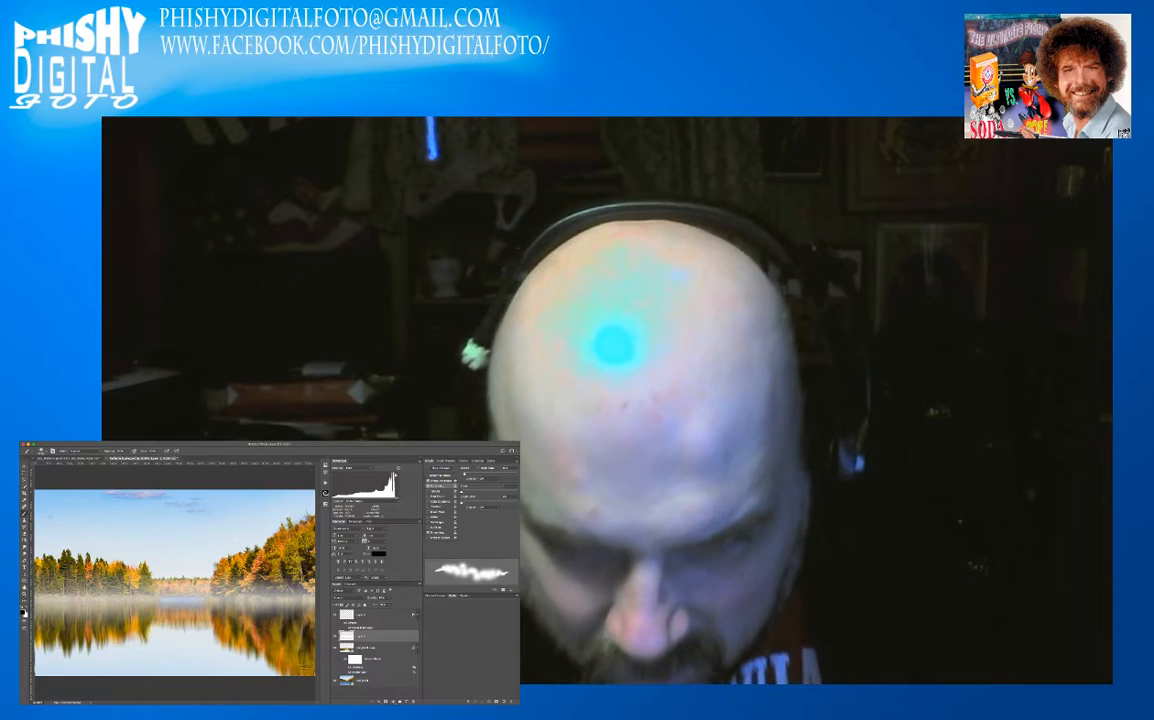
drag(371, 597, 385, 597)
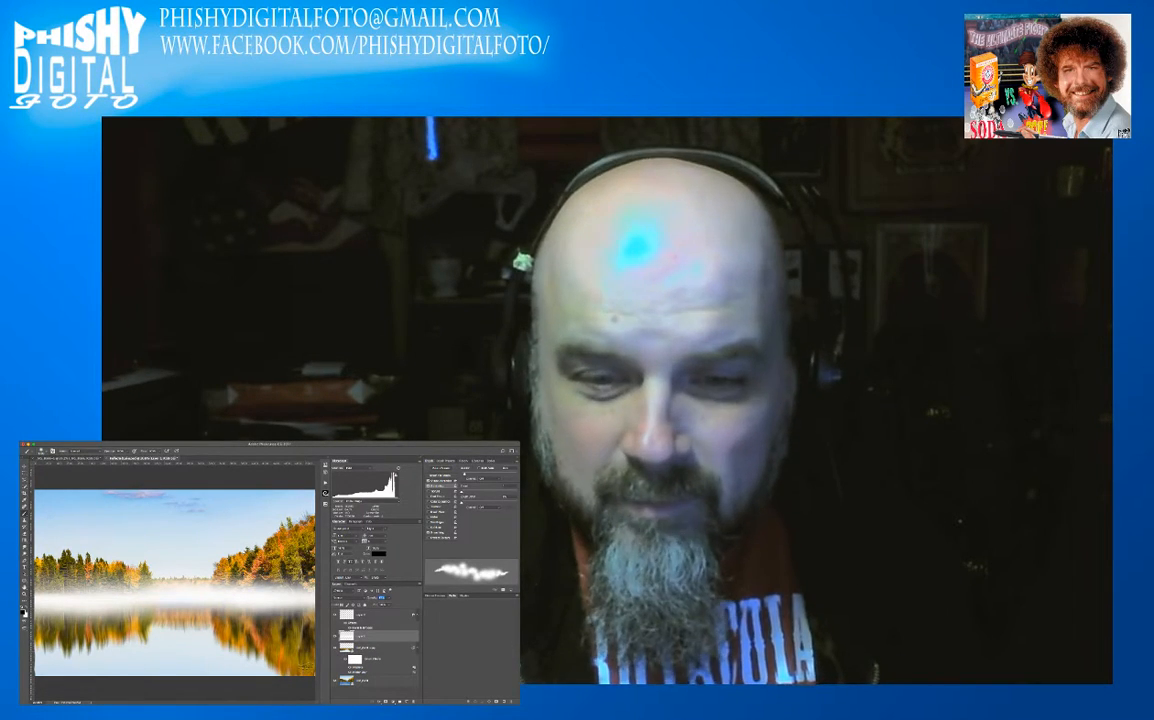
drag(385, 597, 371, 597)
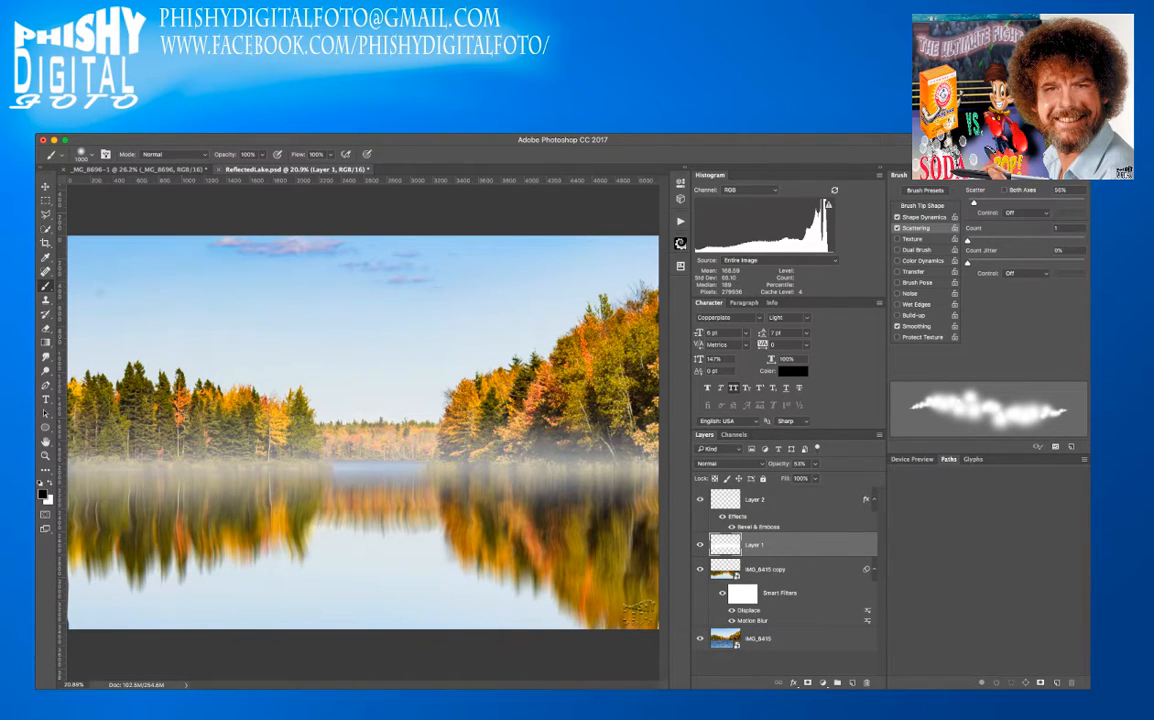
- Close the ReflectedLake.psd document and duplicate the _MG_8696 layer in the remaining chair photo
key(super+w)
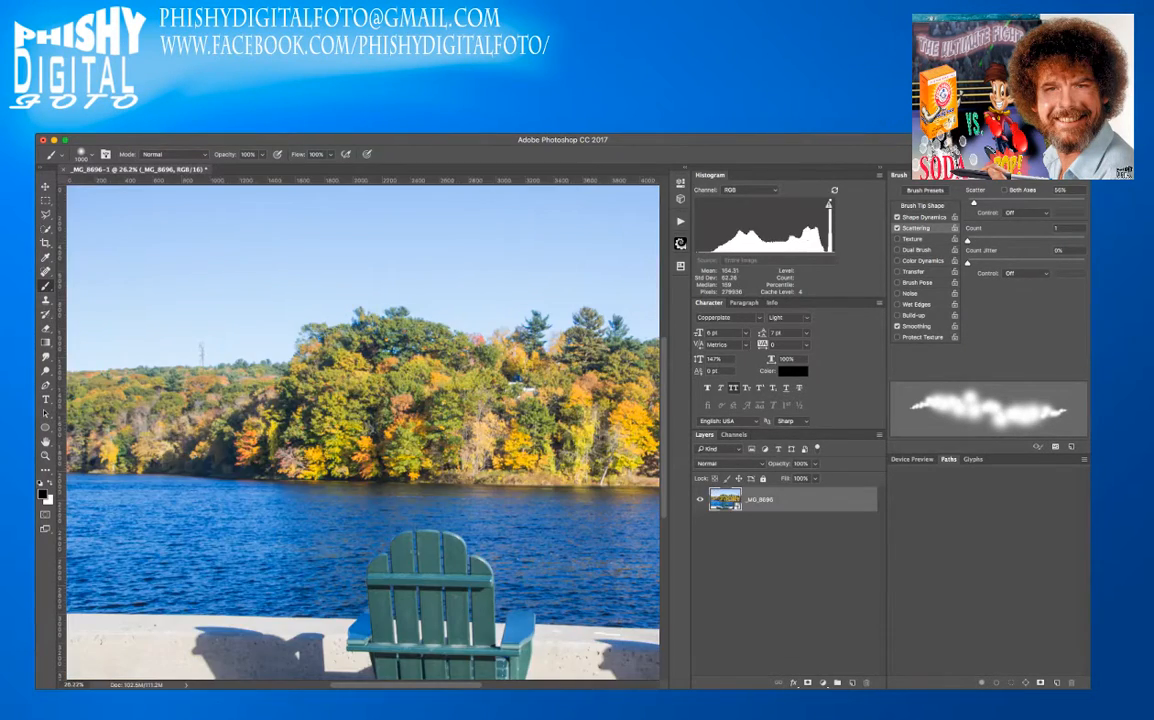
key(super+0)
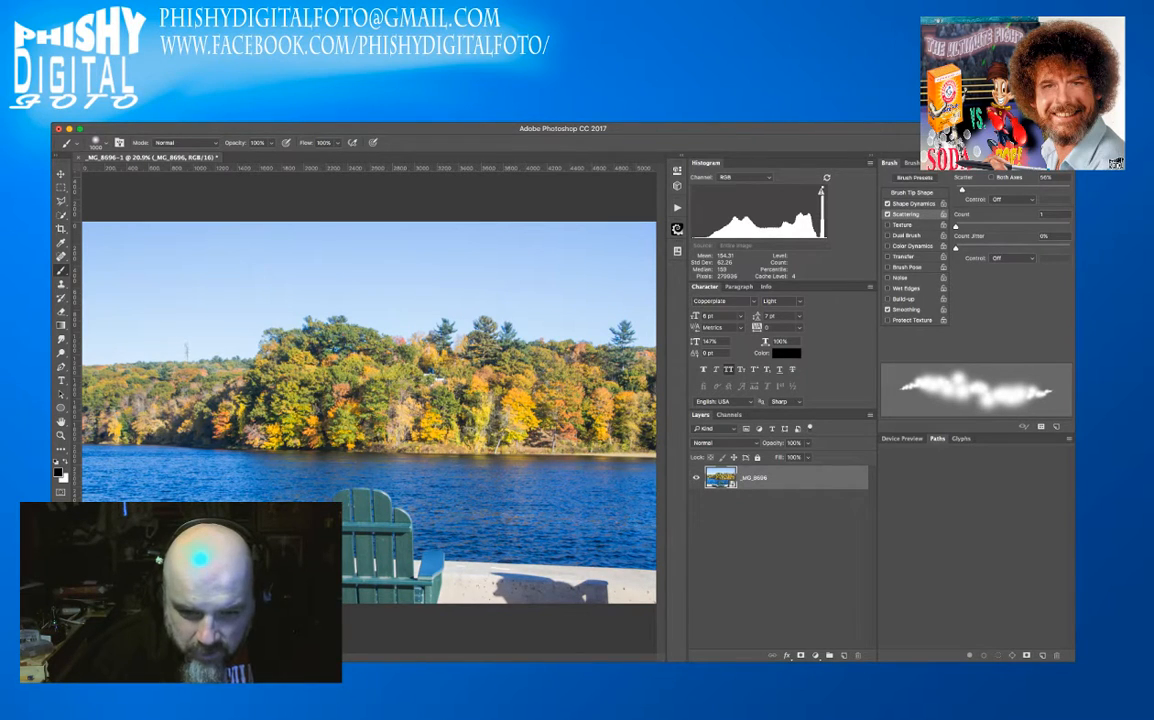
key(ctrl+j)
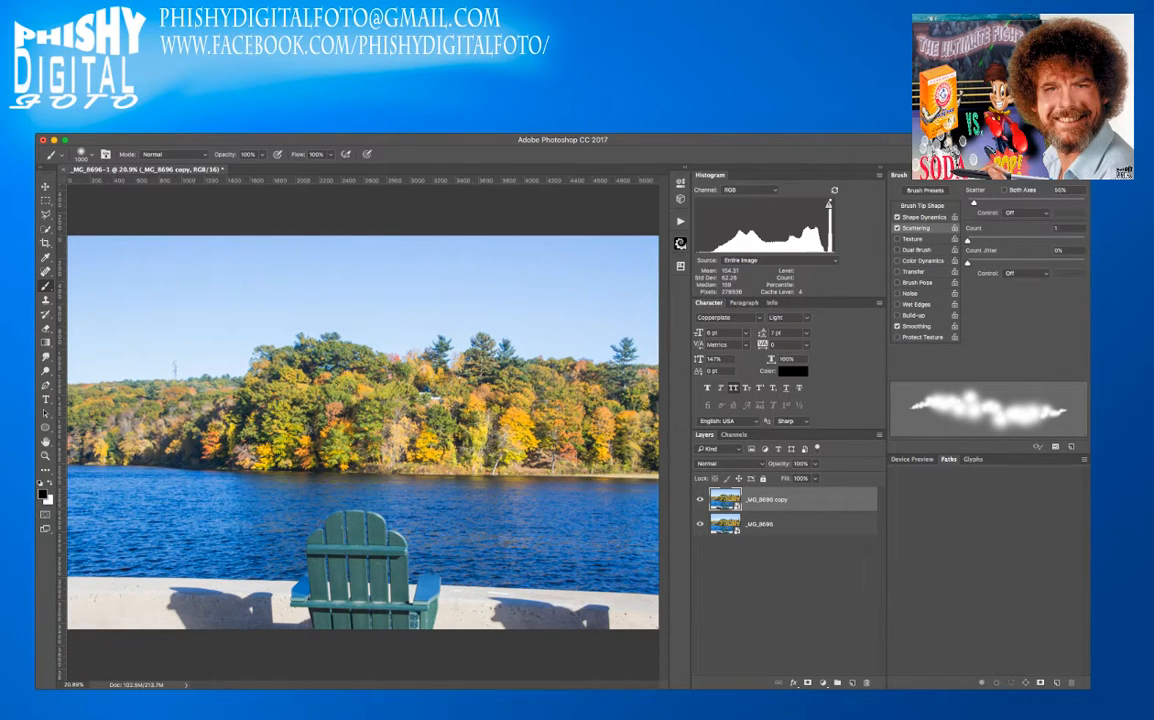
- Mask the _MG_8696 copy layer so only the sky and trees down to the far shoreline remain, checking it with the layer below hidden
key(super+comma)
key(m)
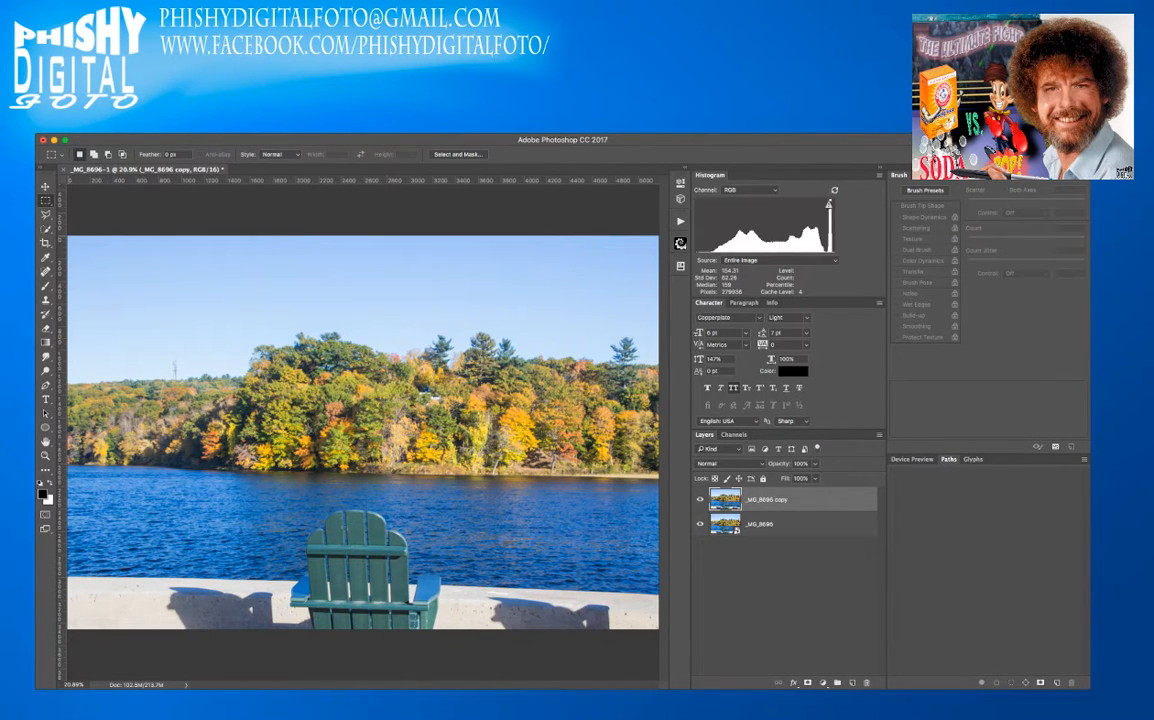
drag(170, 380, 658, 481)
click(807, 682)
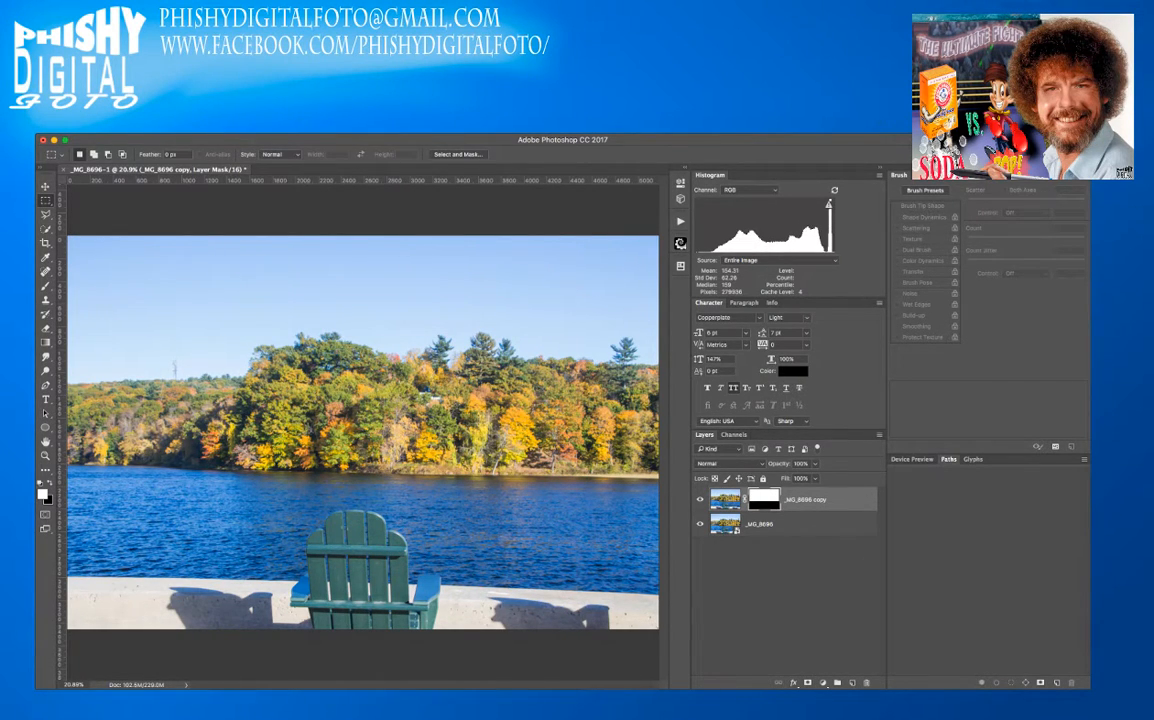
click(700, 523)
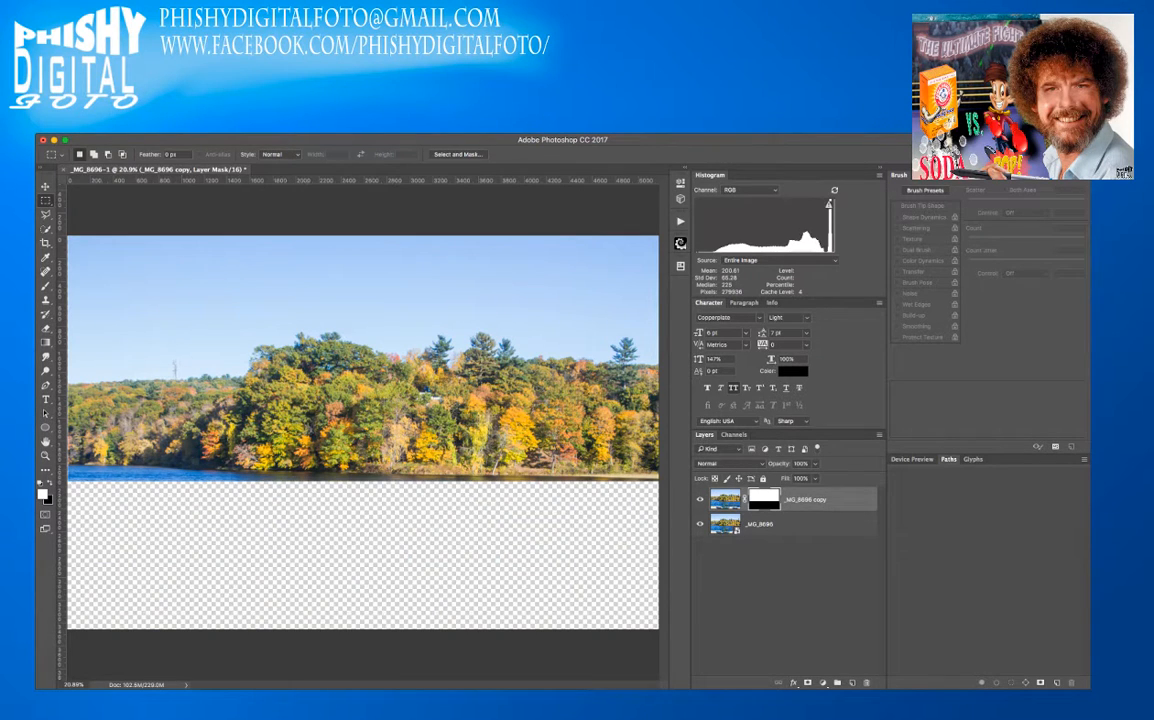
click(700, 523)
click(700, 523)
click(700, 523)
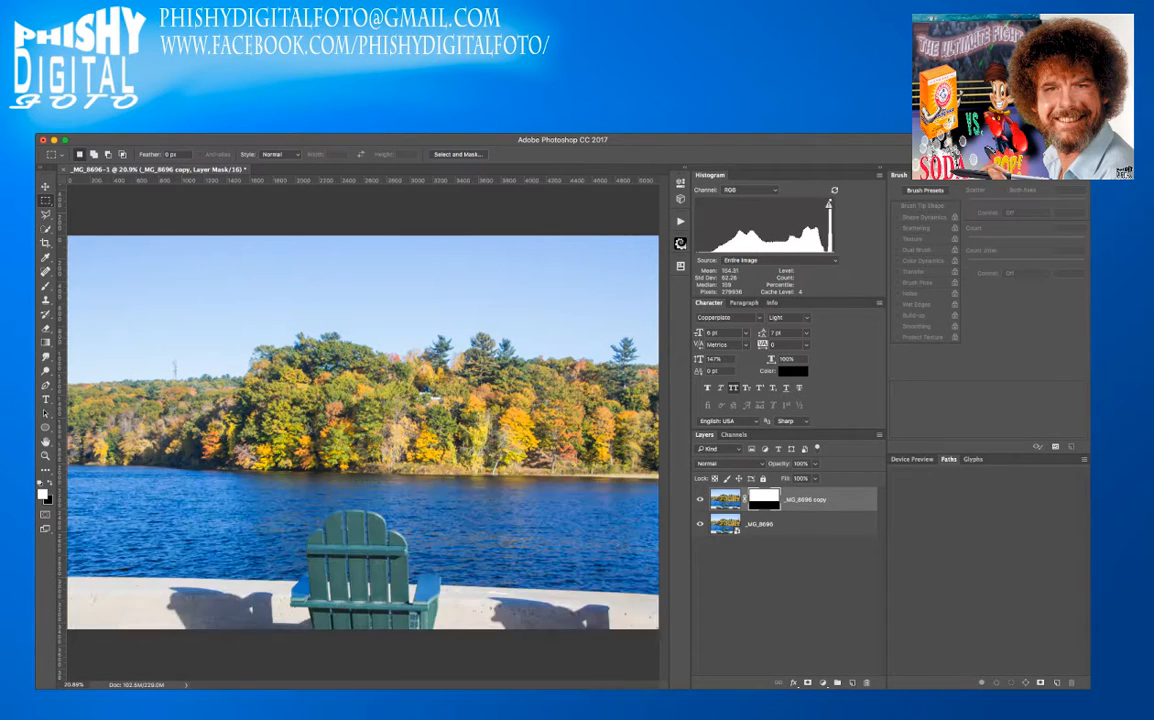
click(700, 523)
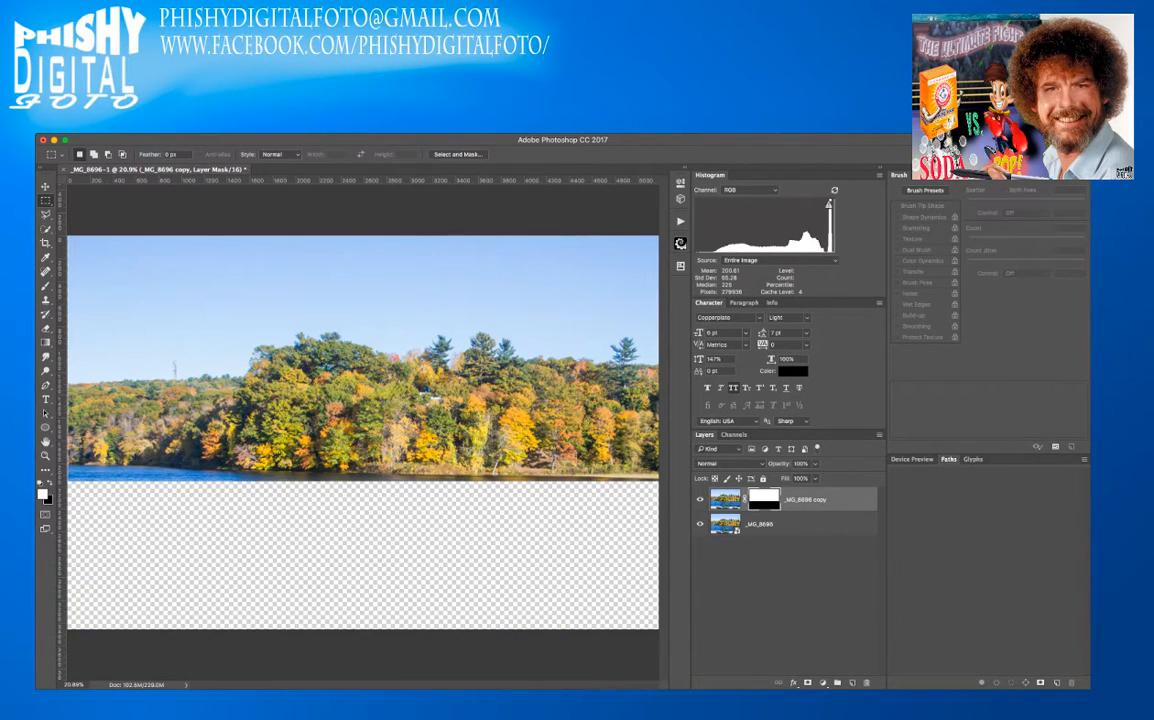
click(700, 523)
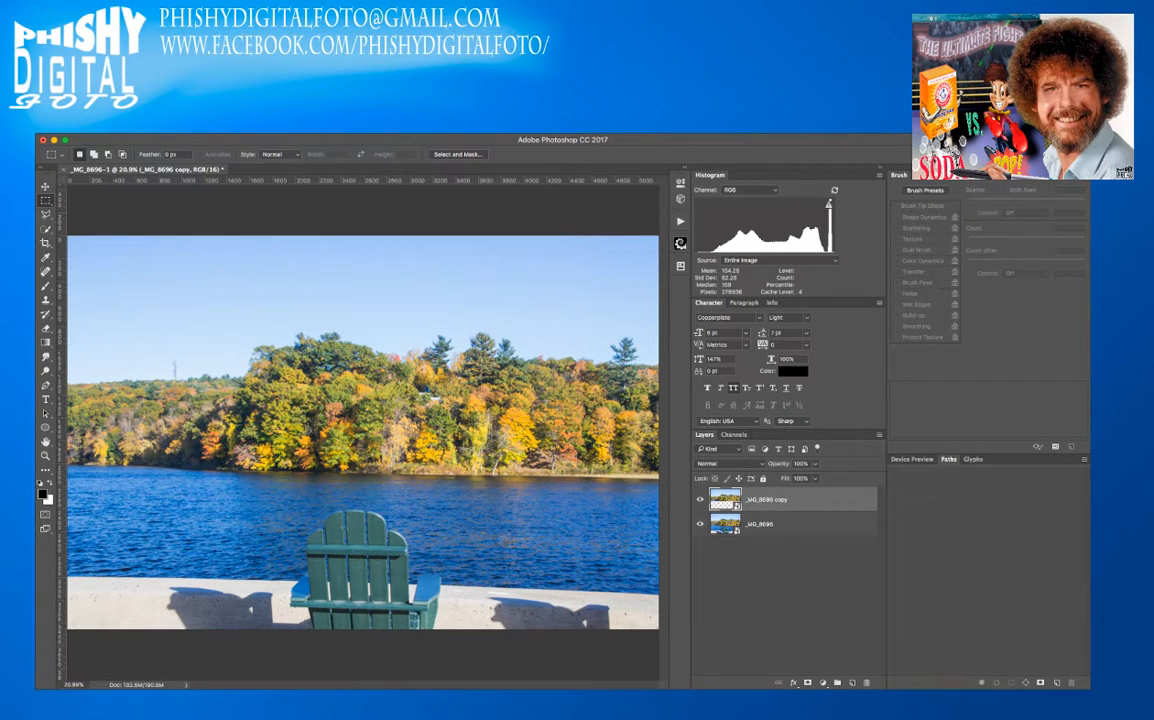
- Rename the _MG_8696 layer to Original and its copy to Reflection
key(ctrl+t)
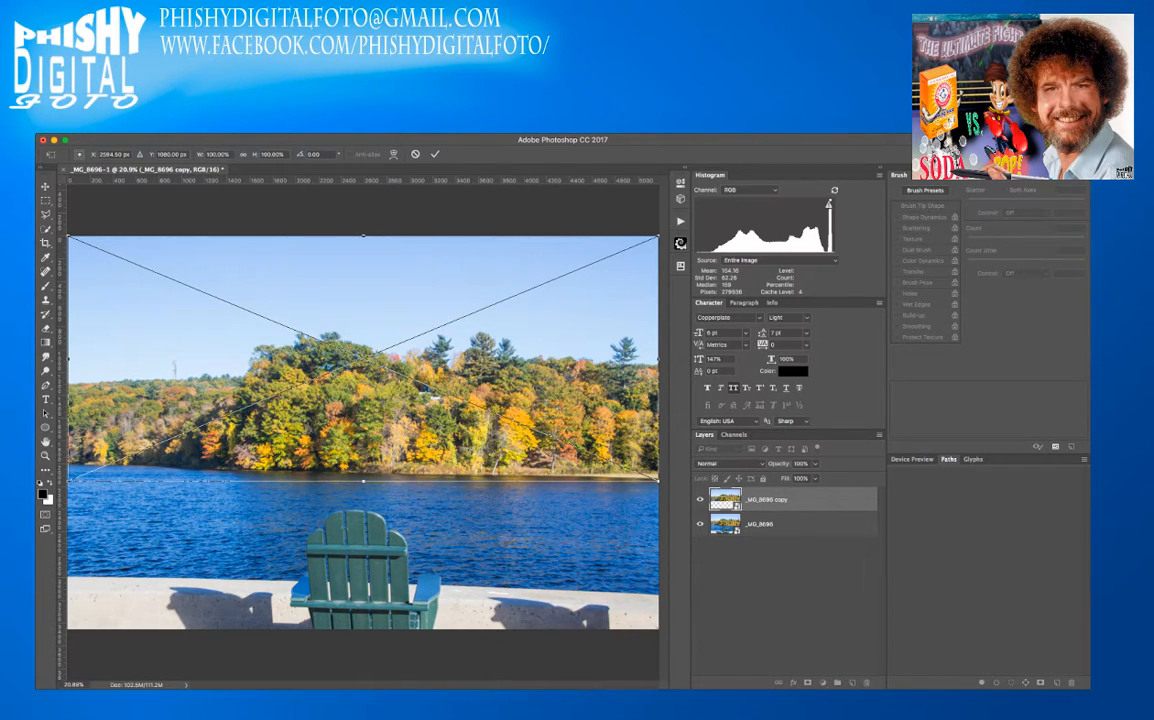
key(Return)
double_click(759, 524)
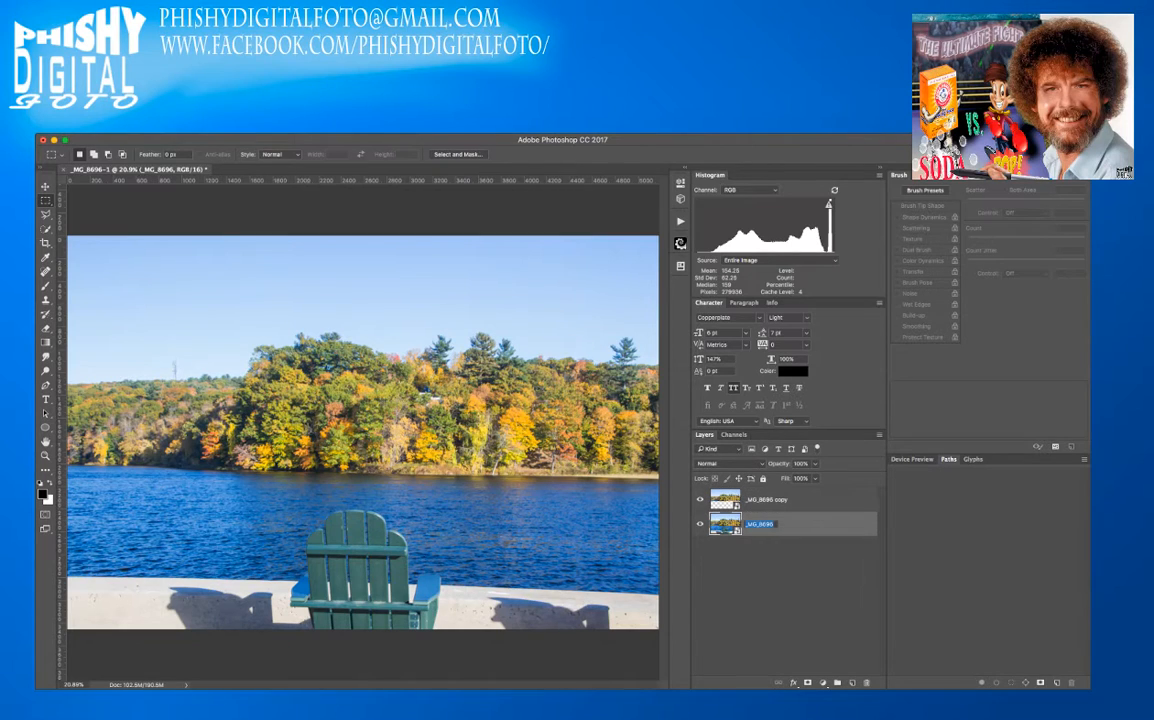
text(Original)
key(Tab)
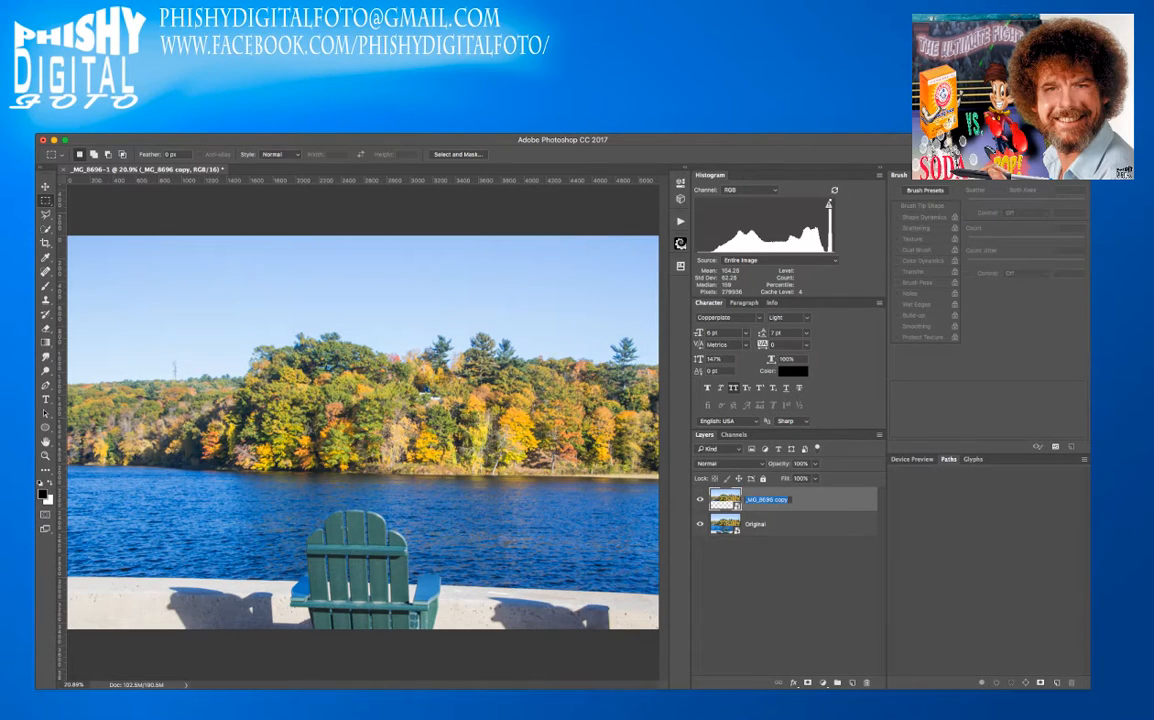
text(Reflection)
key(Return)
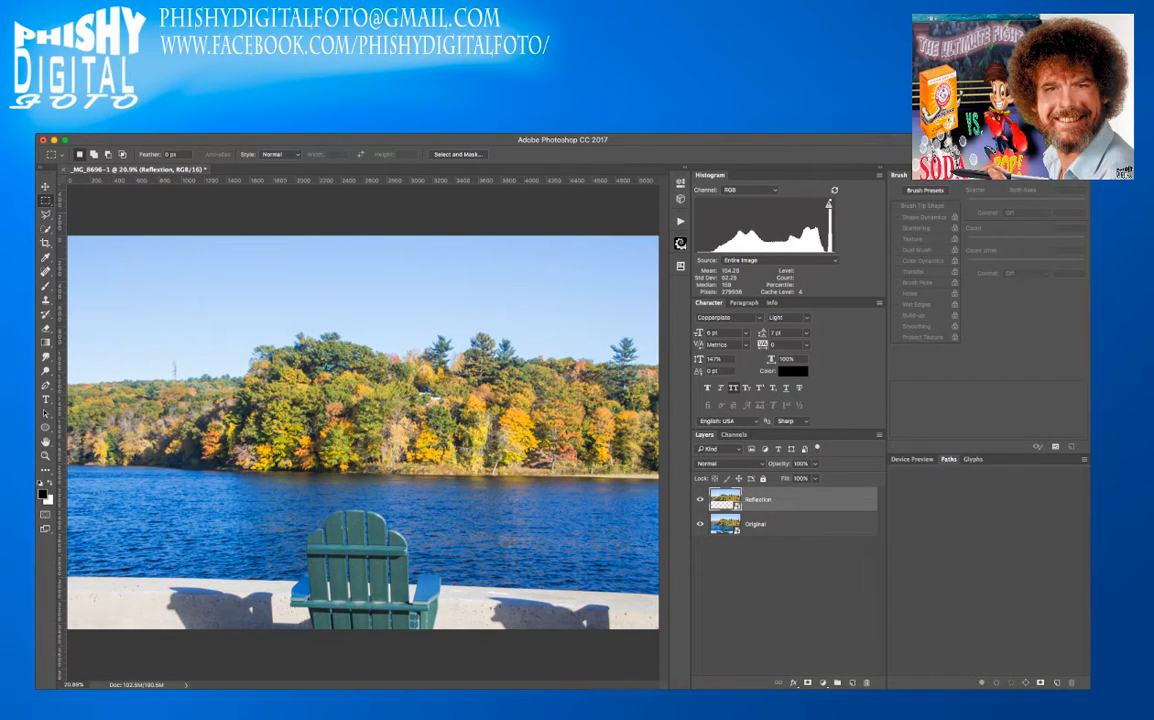
- Transform the Reflection layer by flipping it vertically below the shoreline, nudging it up to the water's edge and stretching its height to about -80%
key(ctrl+t)
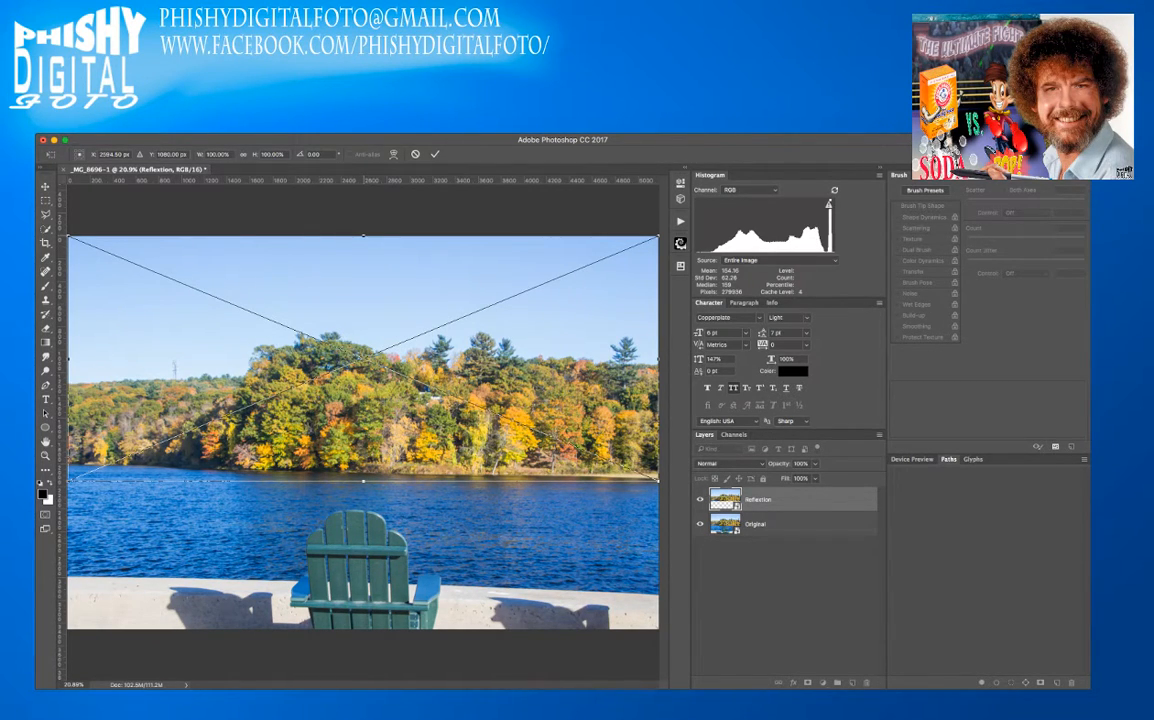
drag(363, 236, 363, 629)
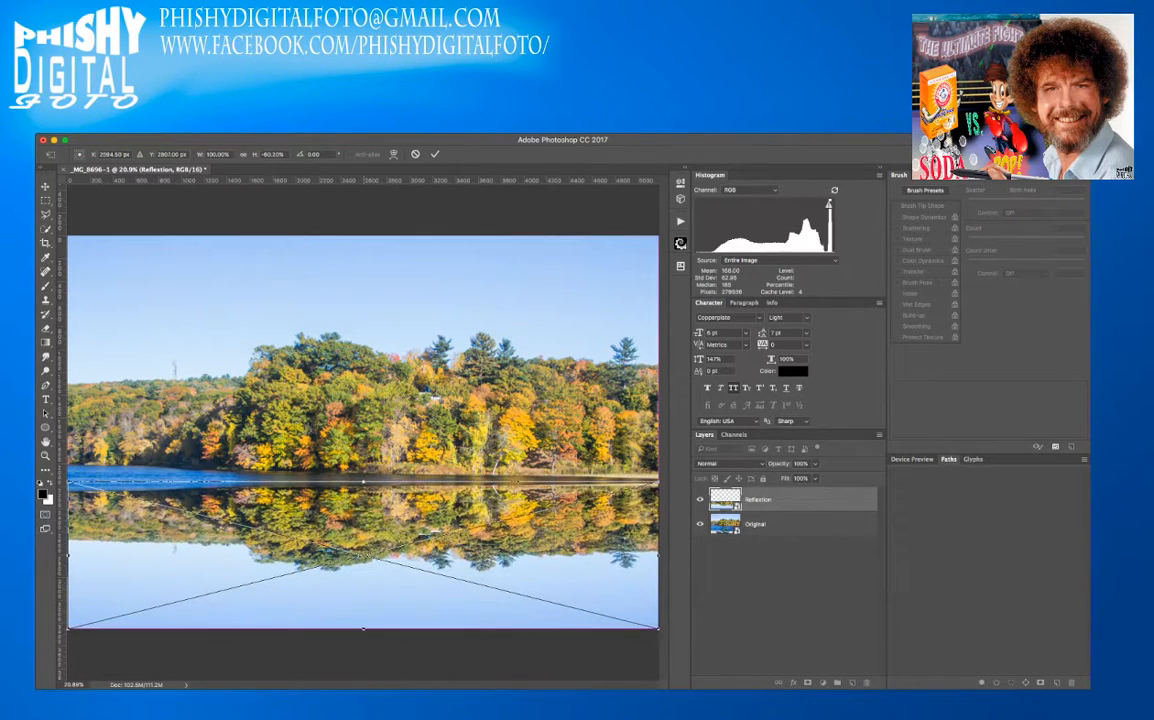
key(shift+Up)
key(shift+Up)
key(shift+Up)
key(shift+Up)
key(shift+Up)
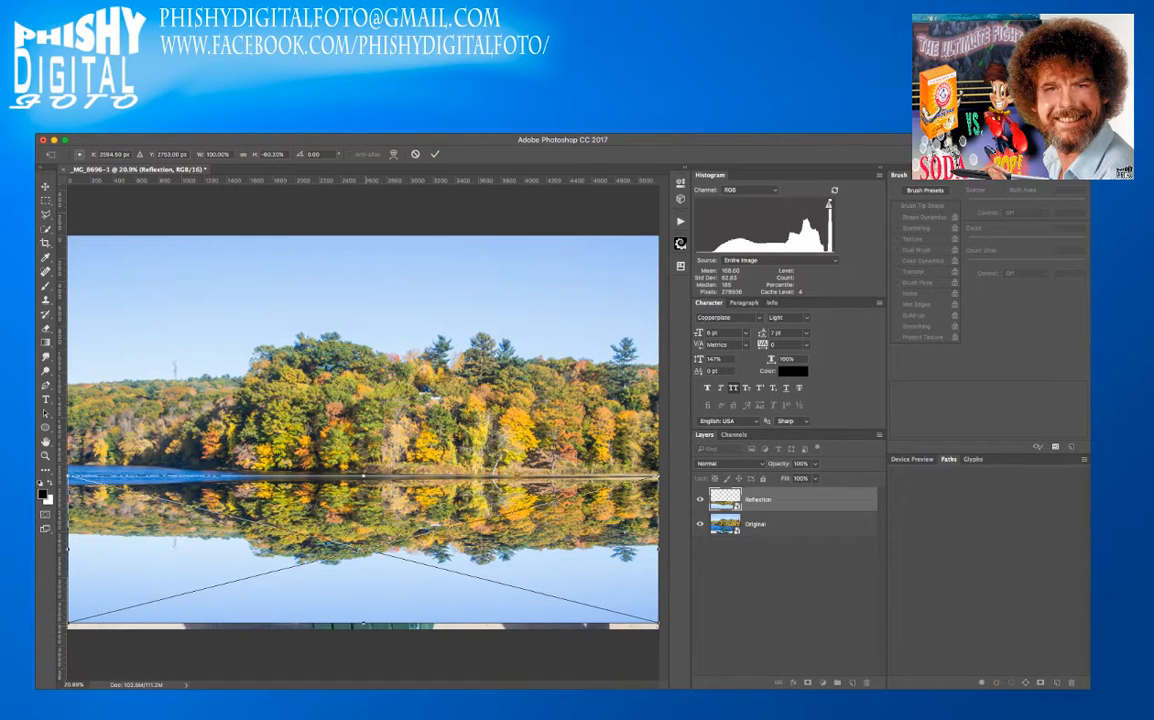
drag(363, 625, 363, 672)
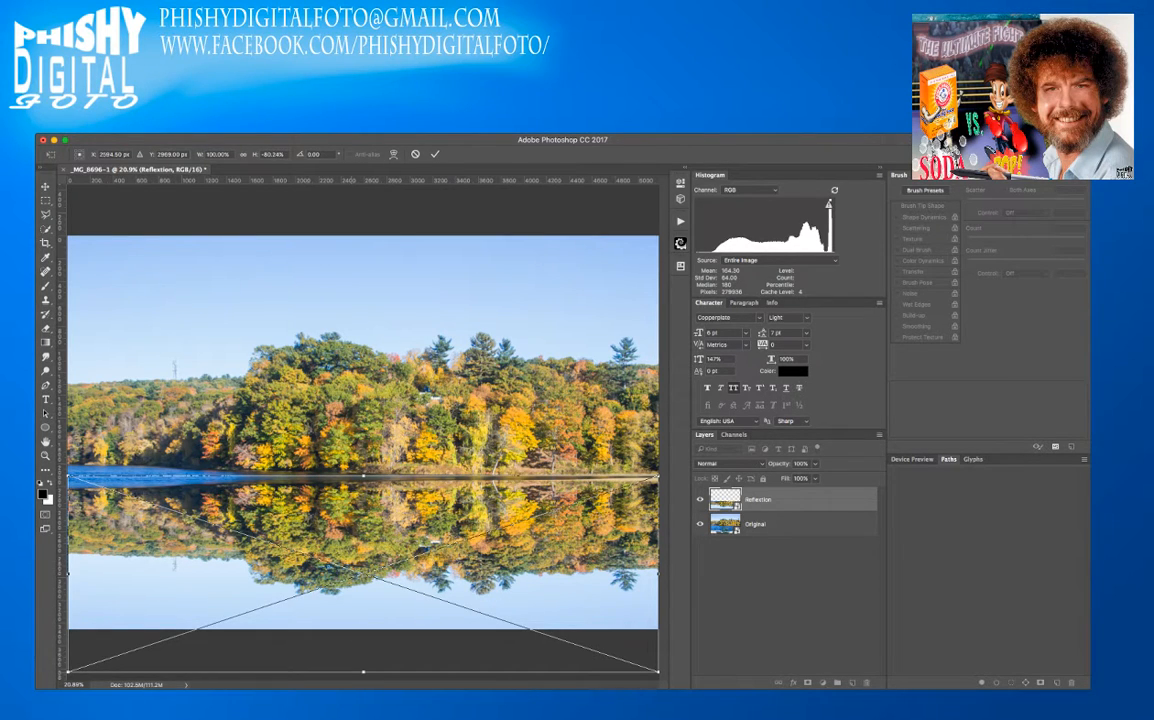
key(Return)
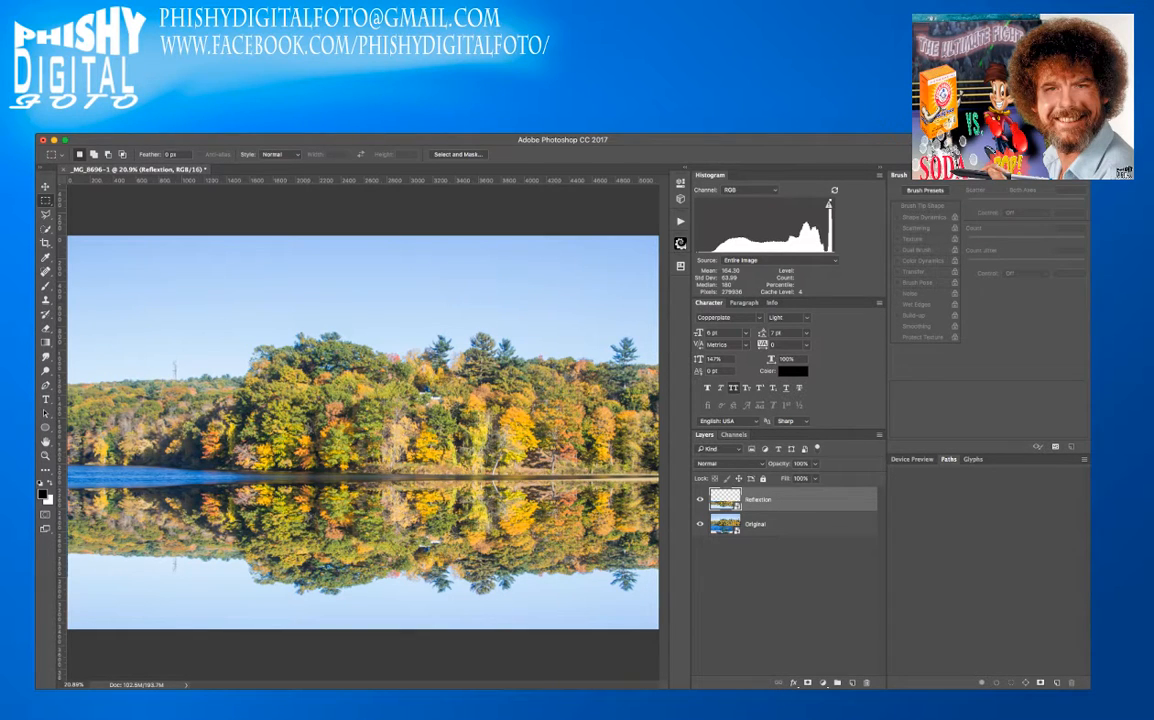
- Load the Forground Mask channel as a selection and show its red overlay on the full-colour image, returning to the layers
click(733, 434)
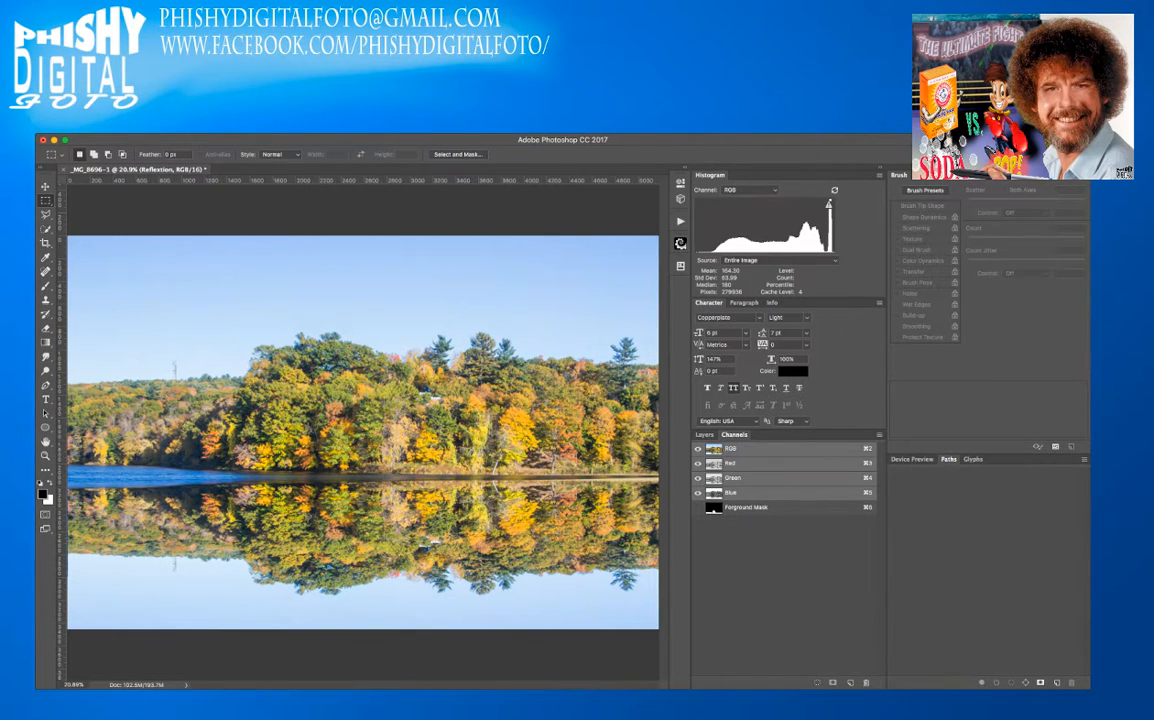
click(746, 507)
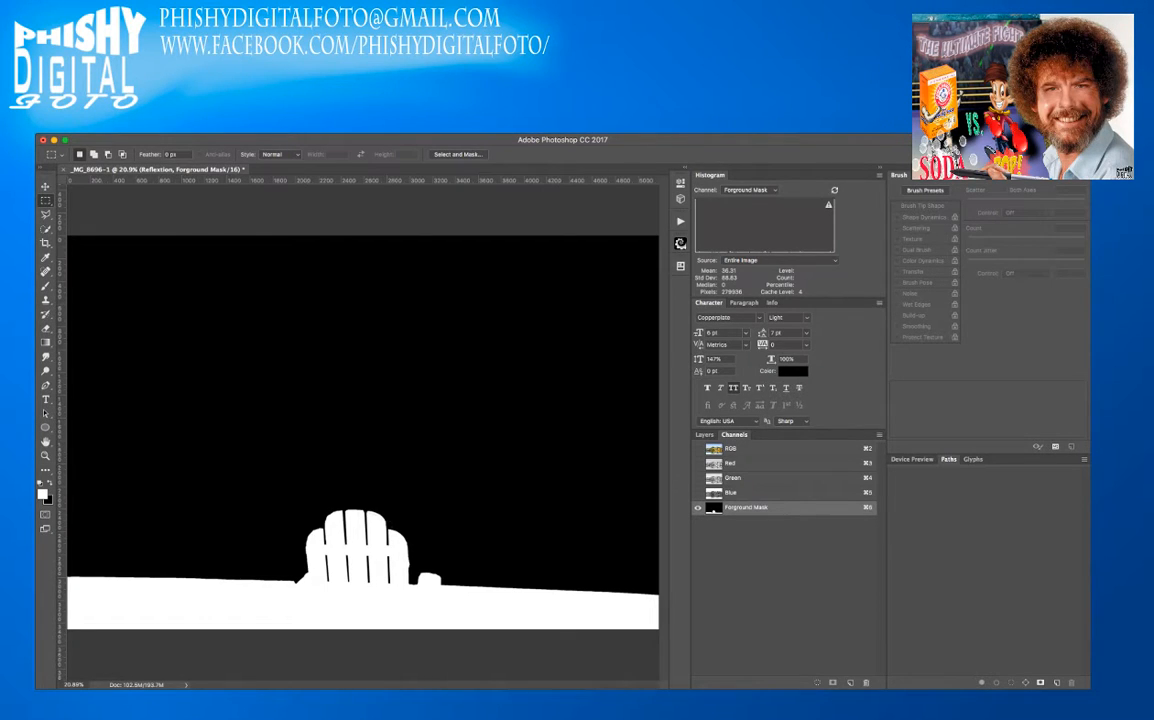
key(super+alt+6)
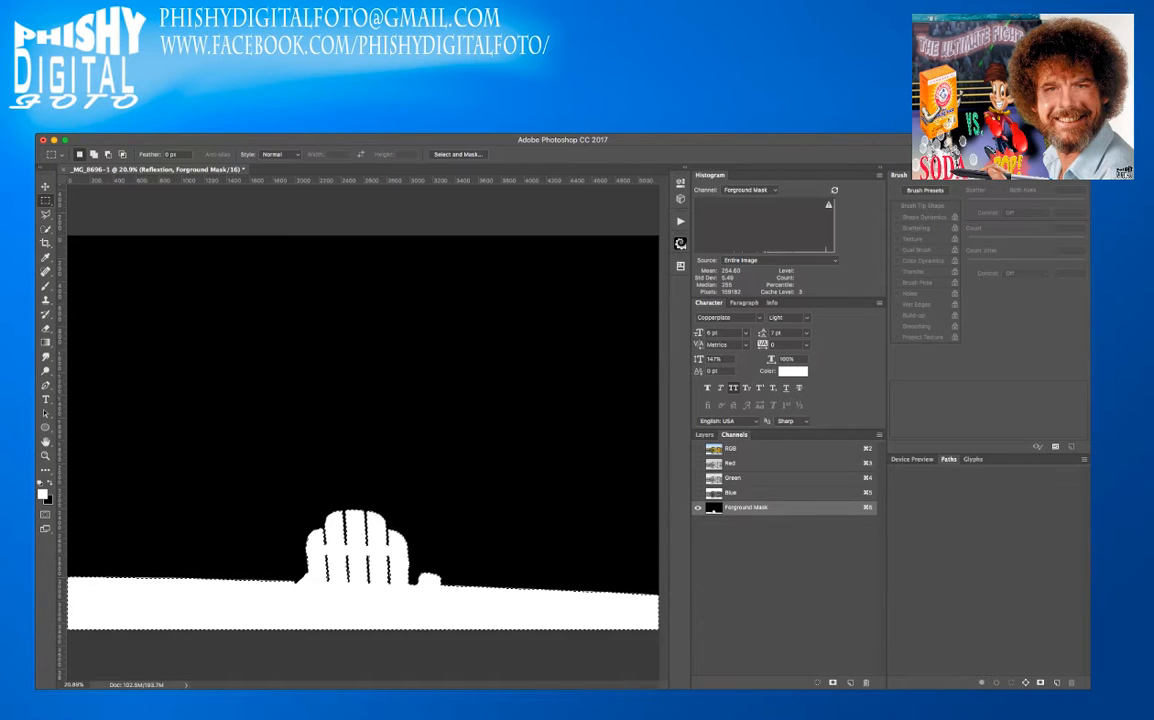
key(grave)
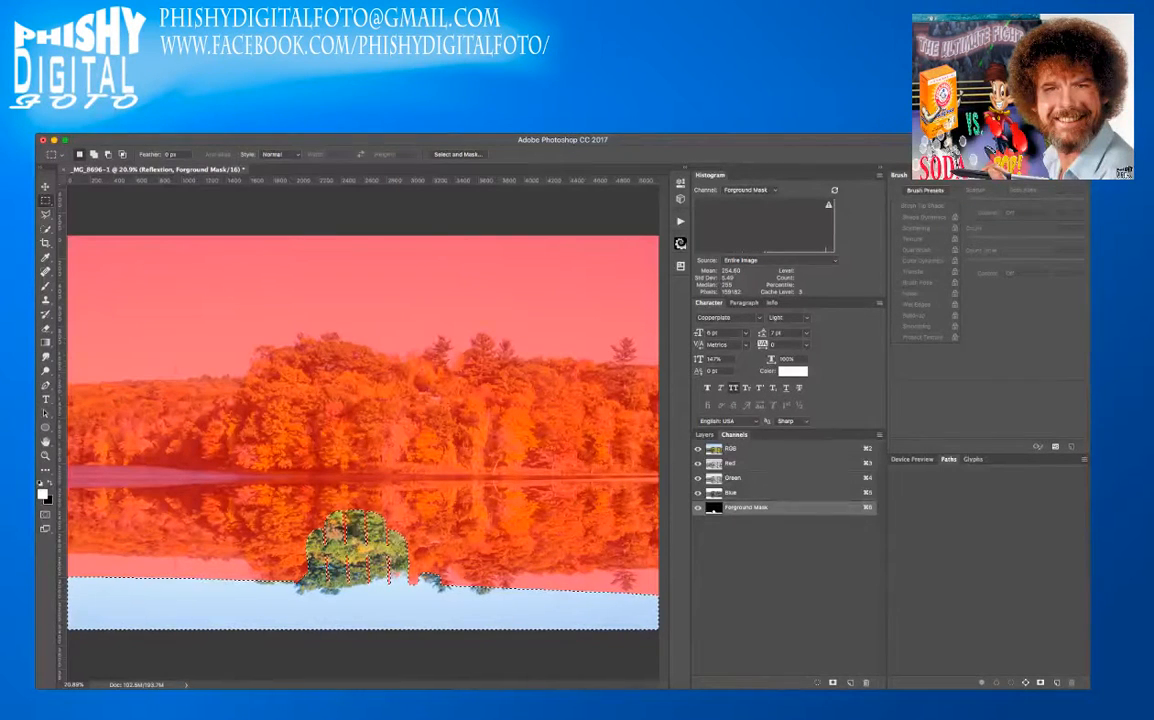
key(super+2)
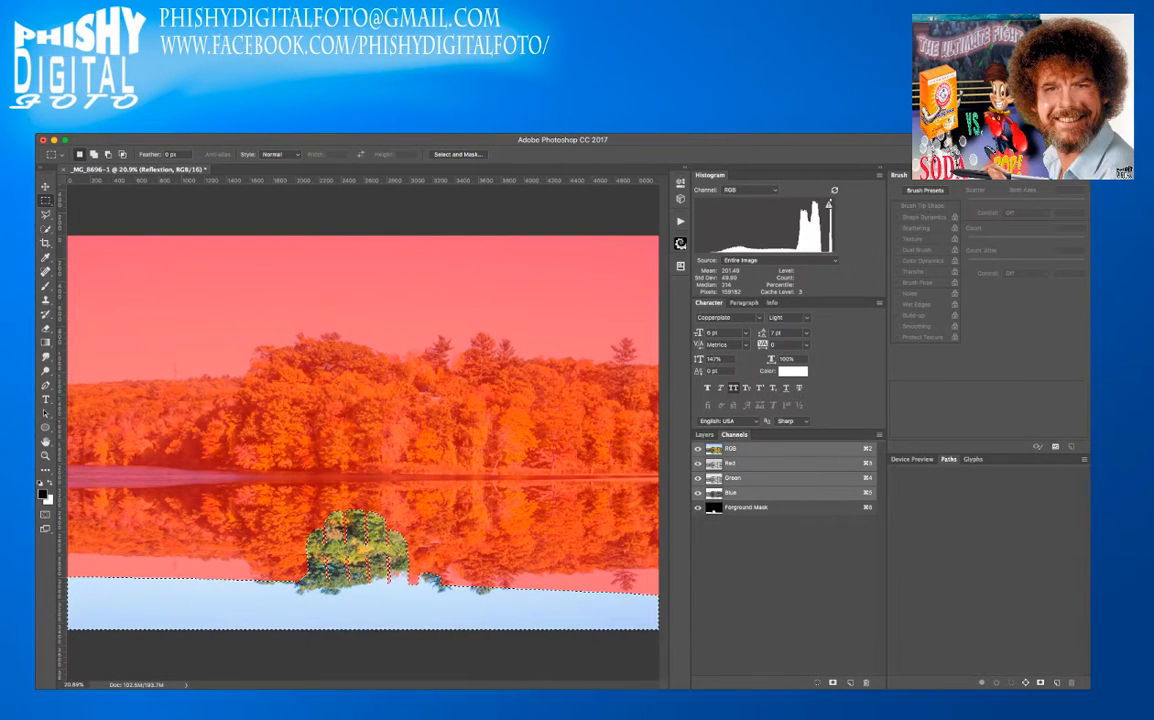
key(F7)
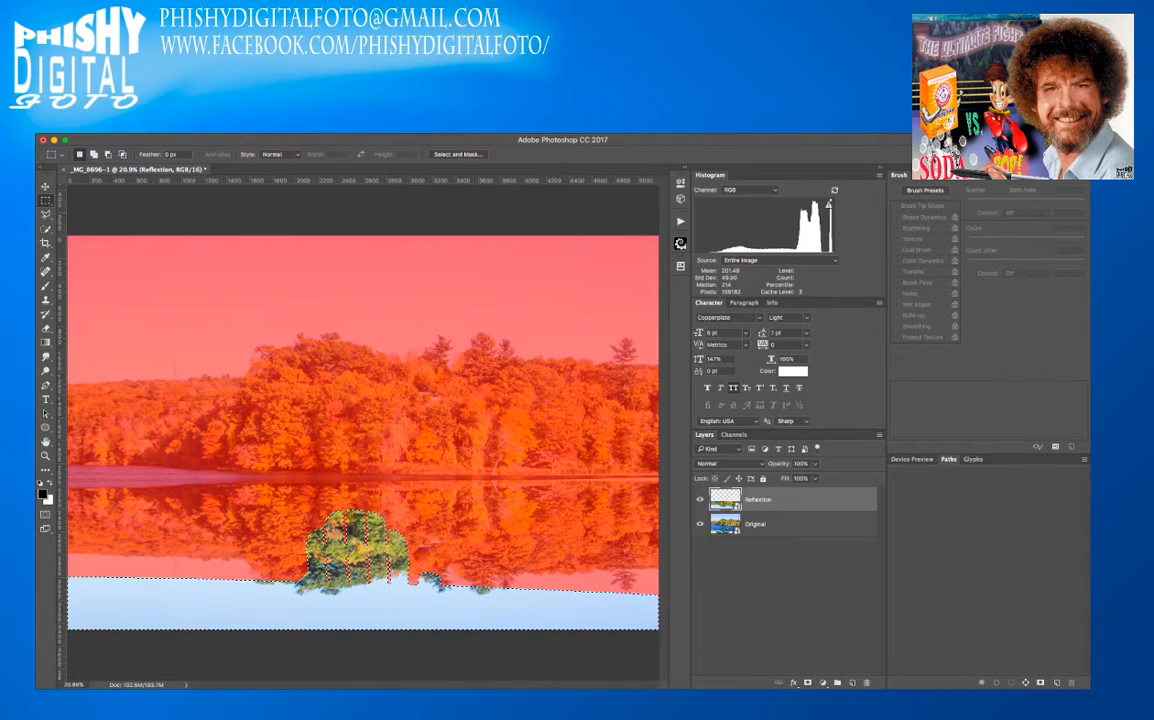
click(790, 523)
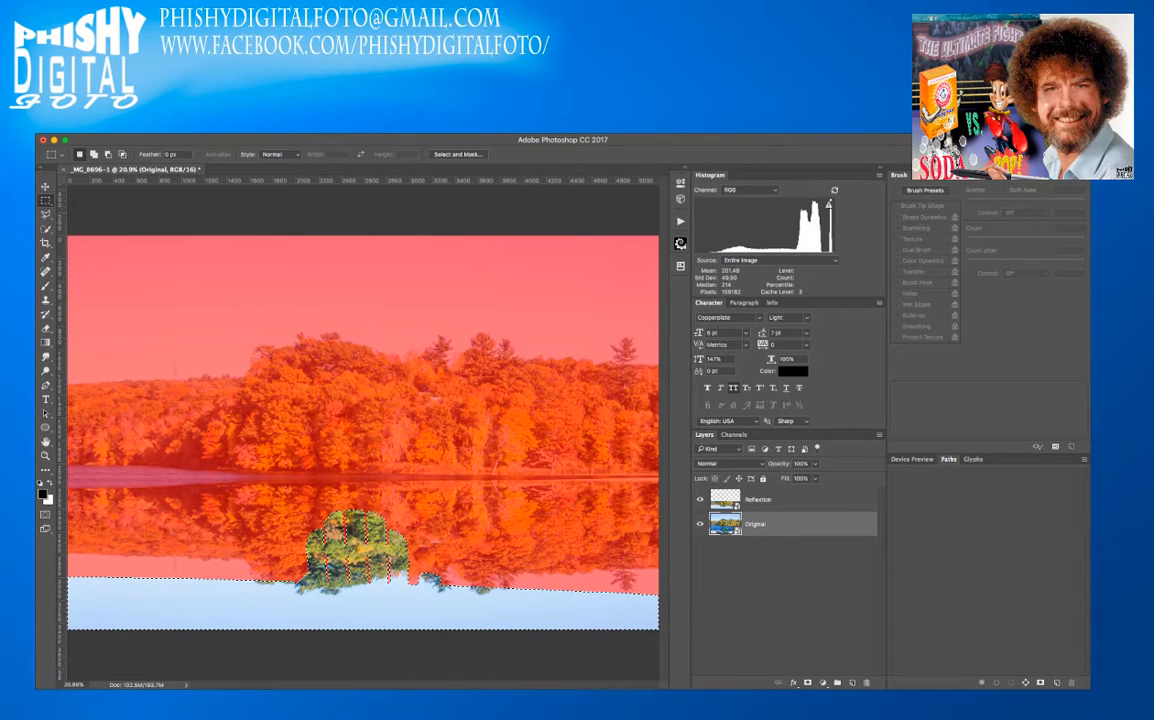
click(807, 682)
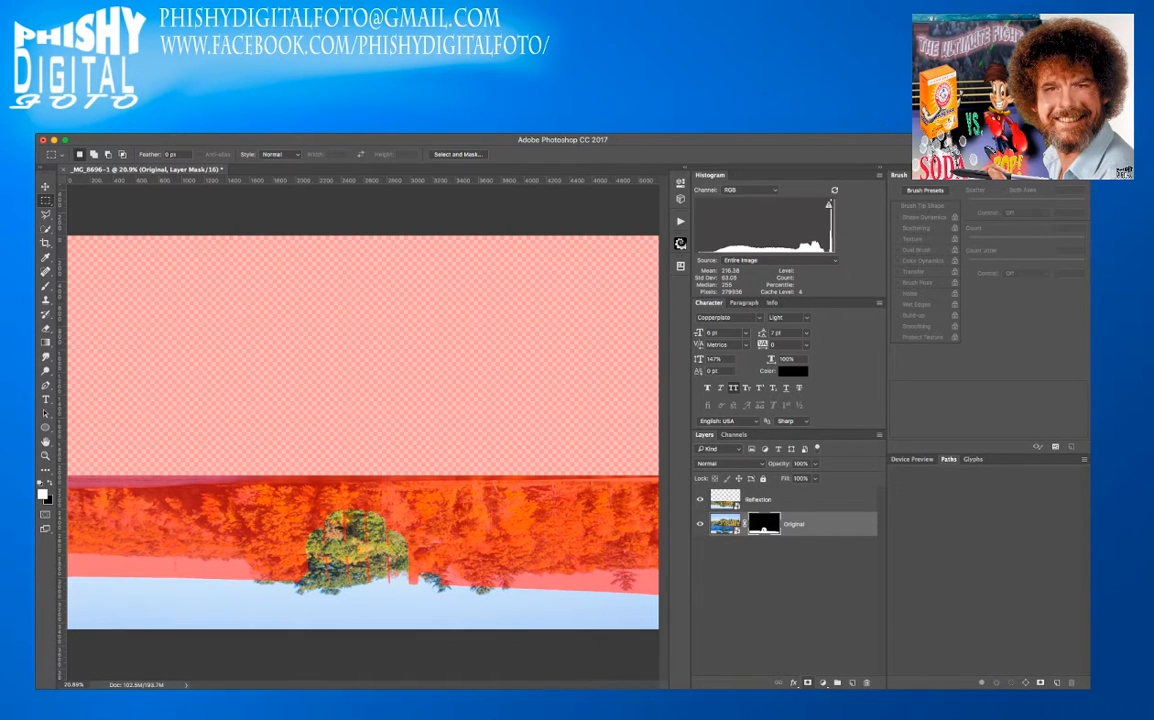
key(super+z)
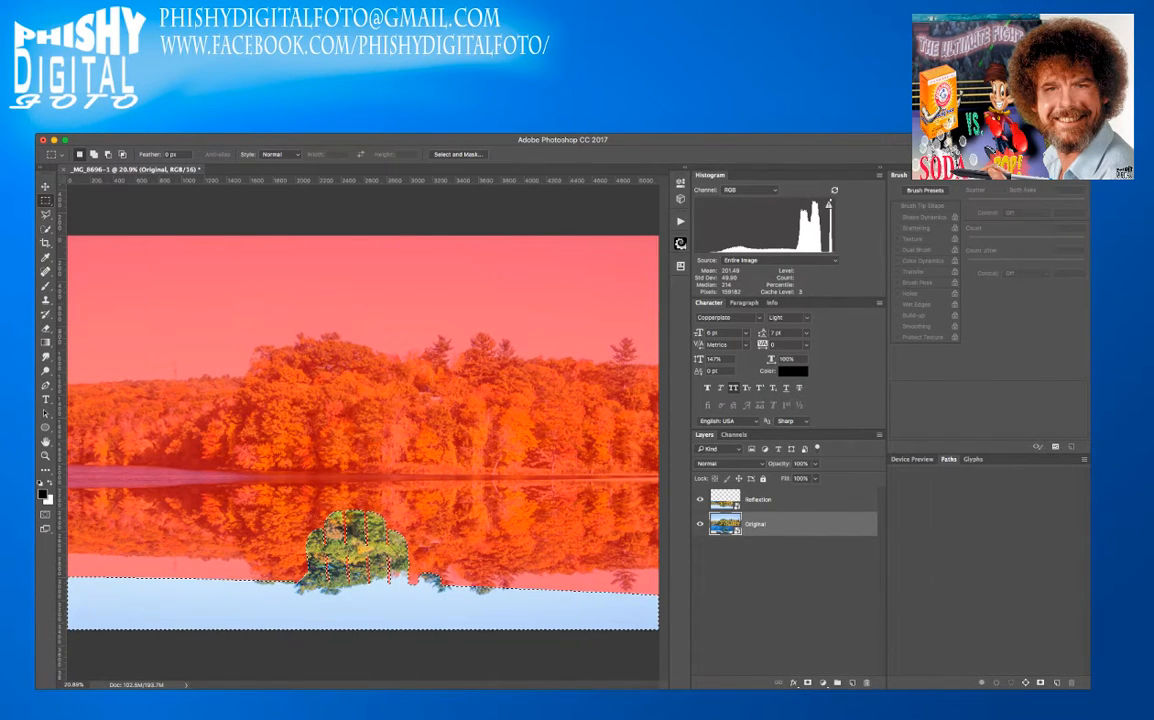
- Clear the foreground selection and make the Reflection layer active, keeping its flipped transform
key(super+d)
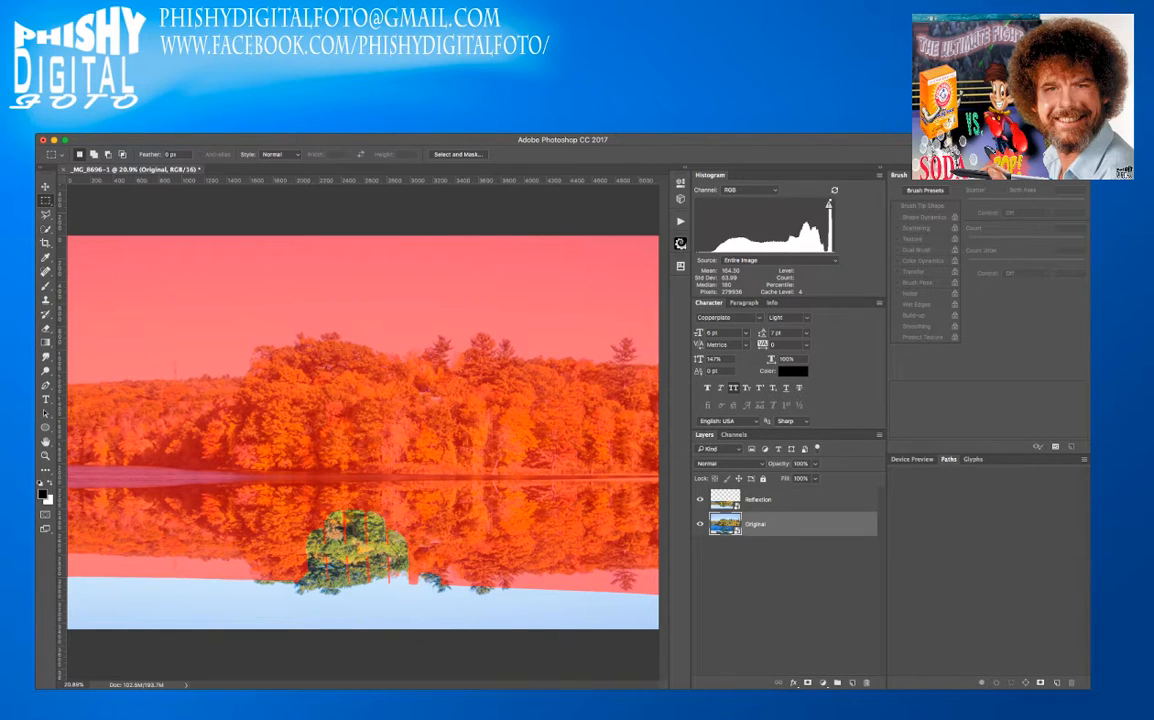
click(758, 499)
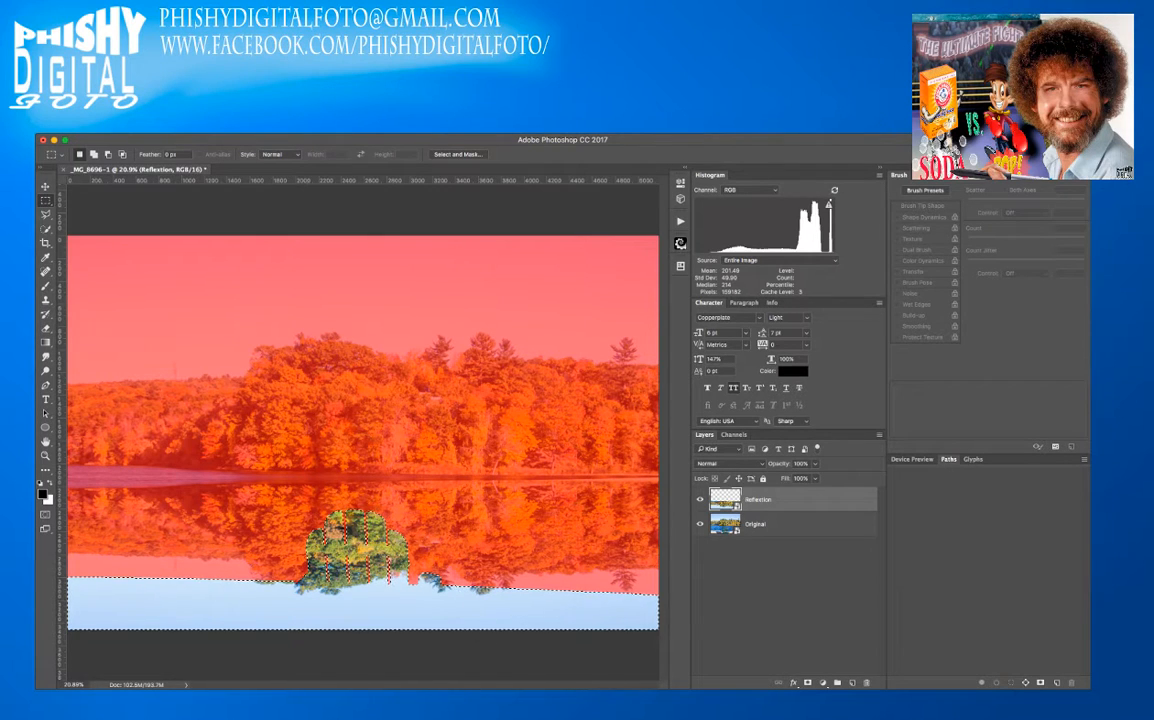
key(super+z)
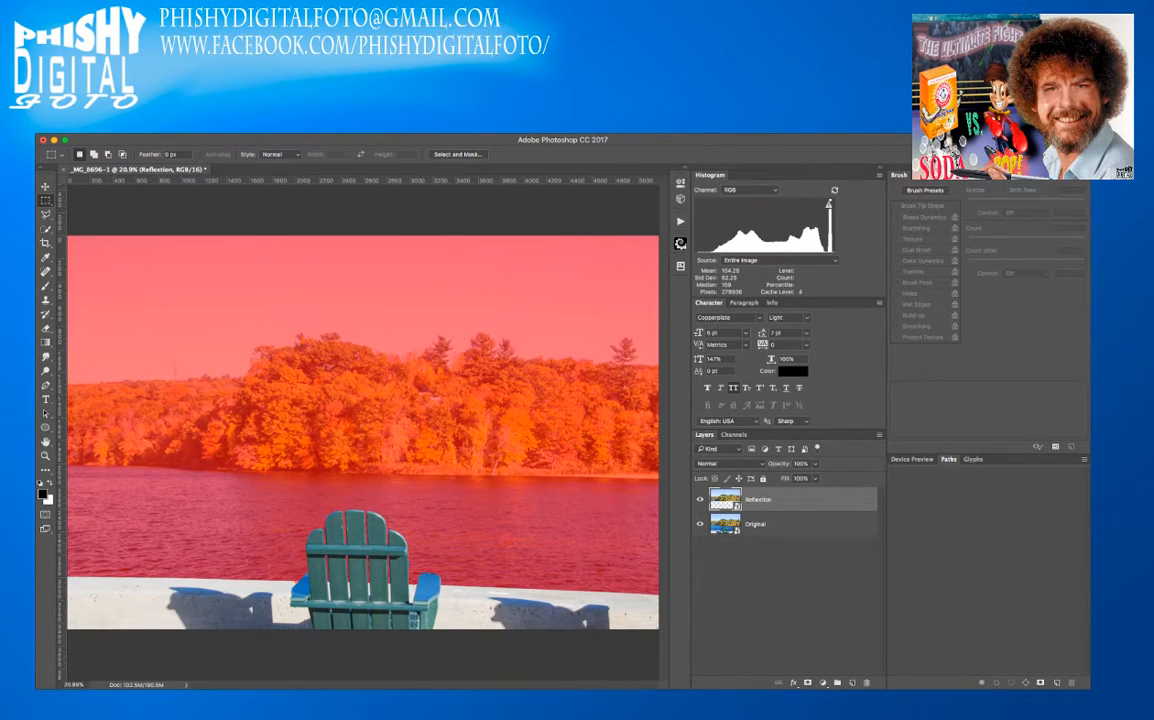
key(super+z)
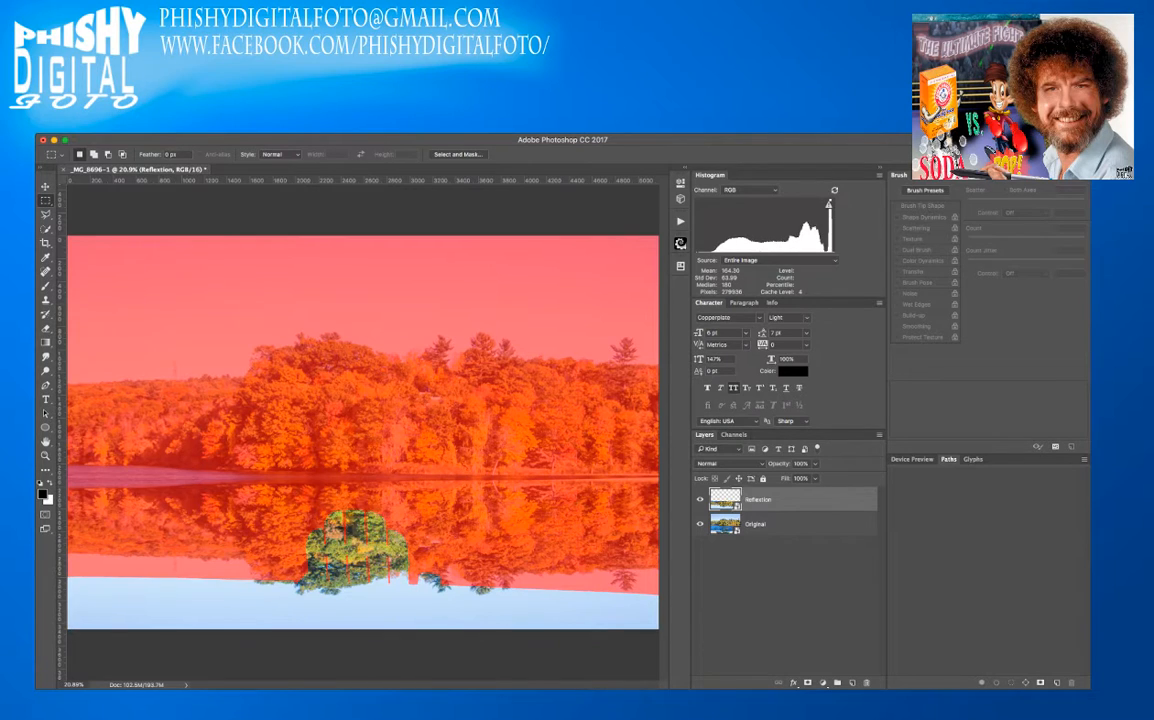
- Undo the Reflection layer's transform and turn off the red Forground Mask overlay, leaving only the colour channels visible
key(super+z)
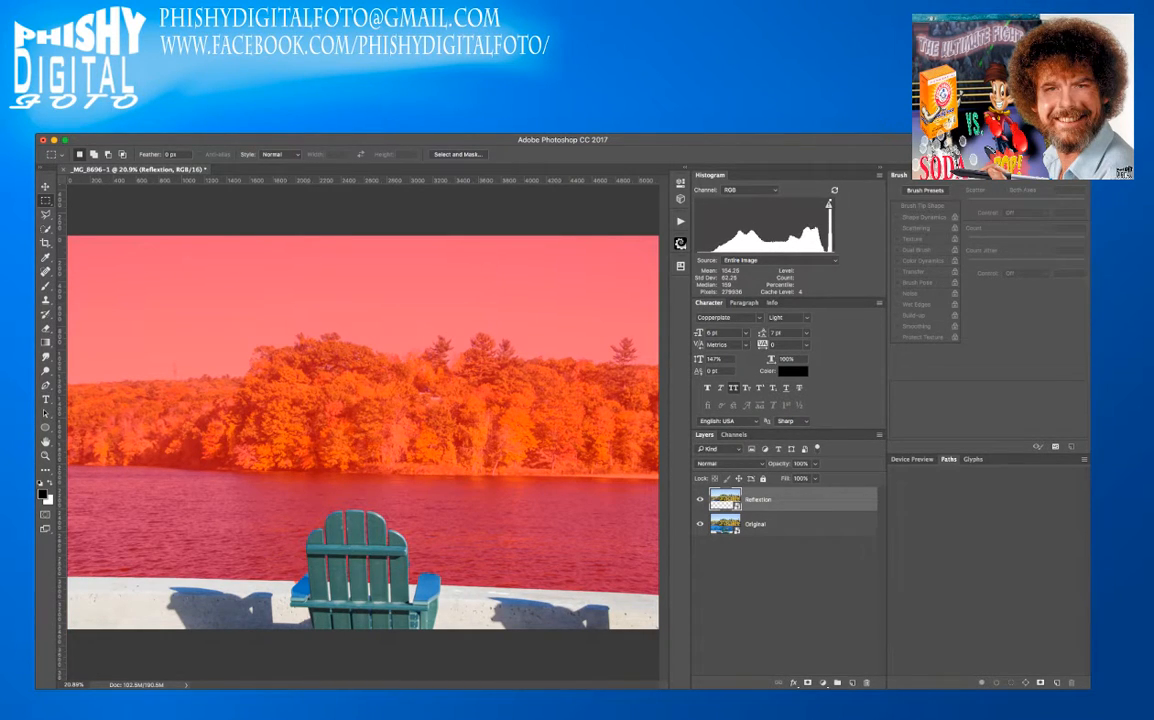
key(q)
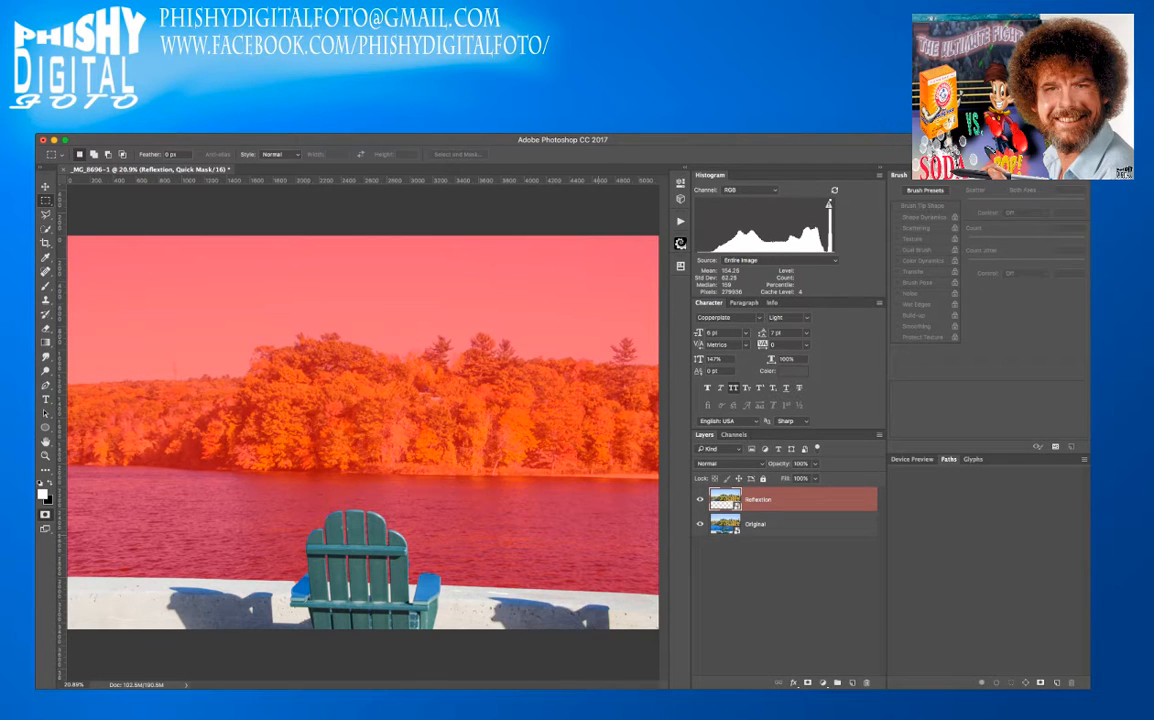
key(q)
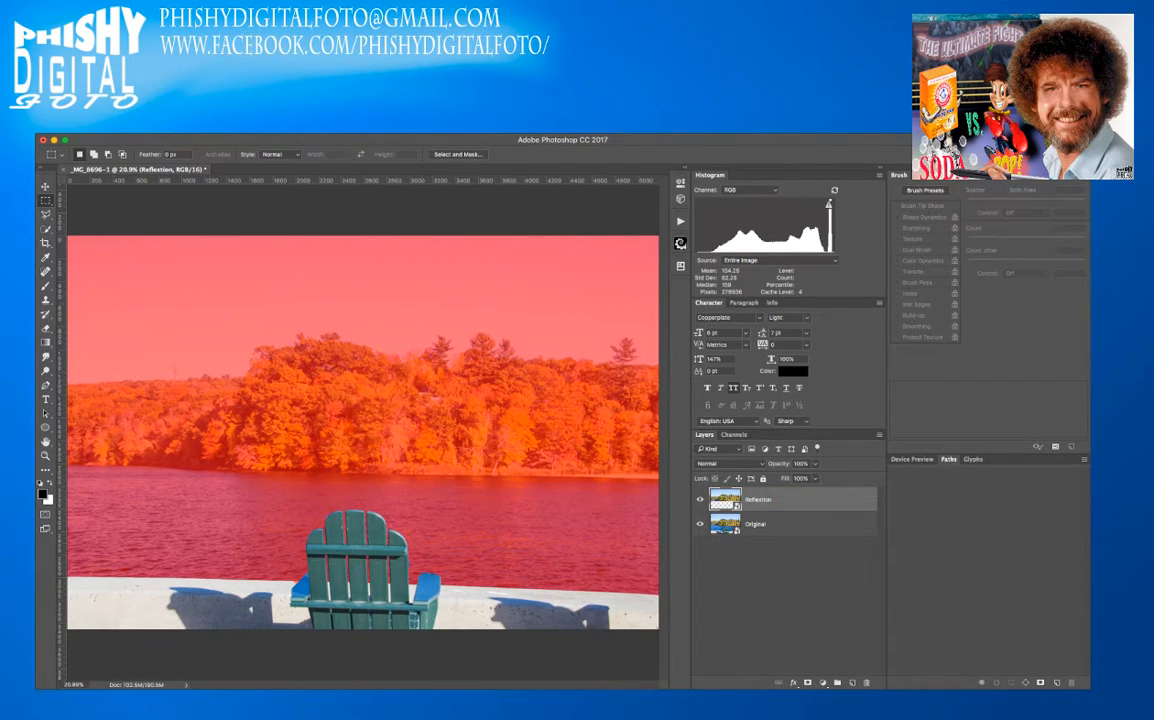
click(790, 524)
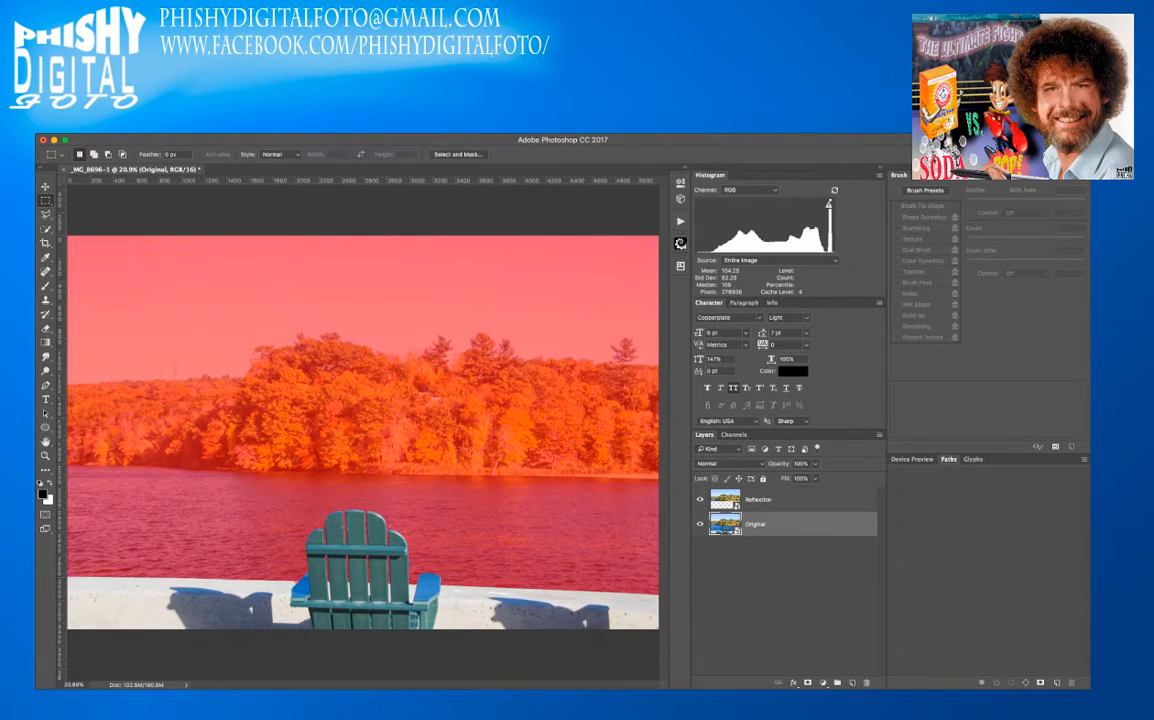
click(734, 434)
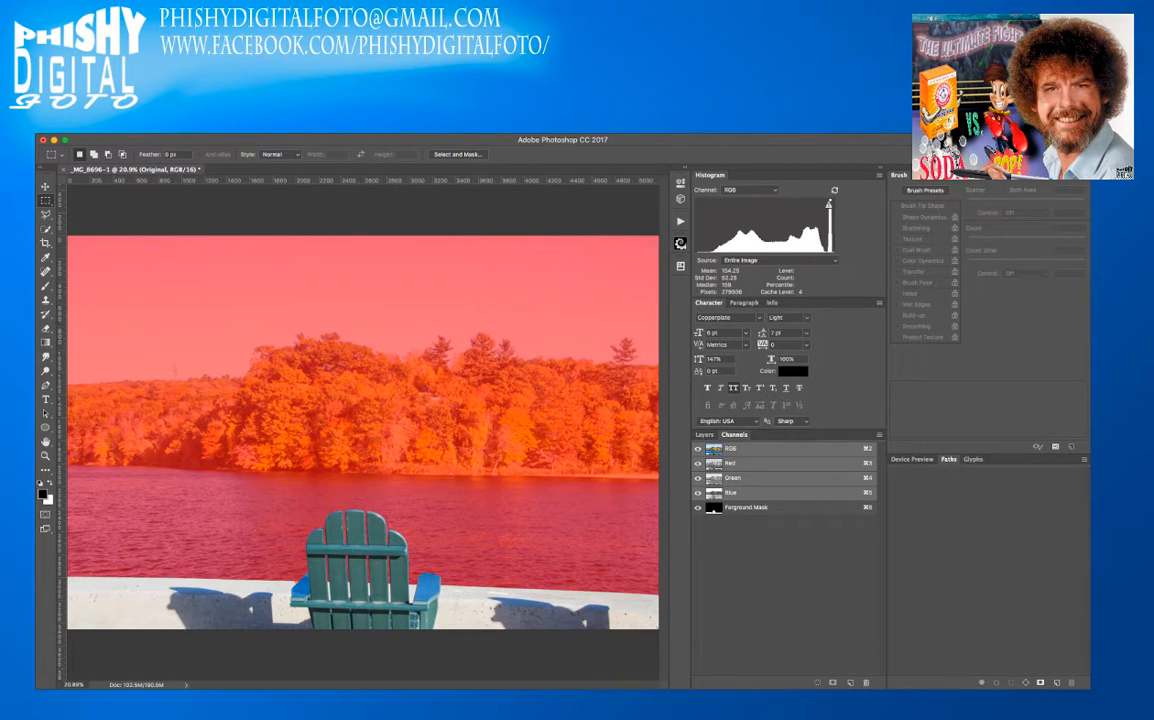
key(grave)
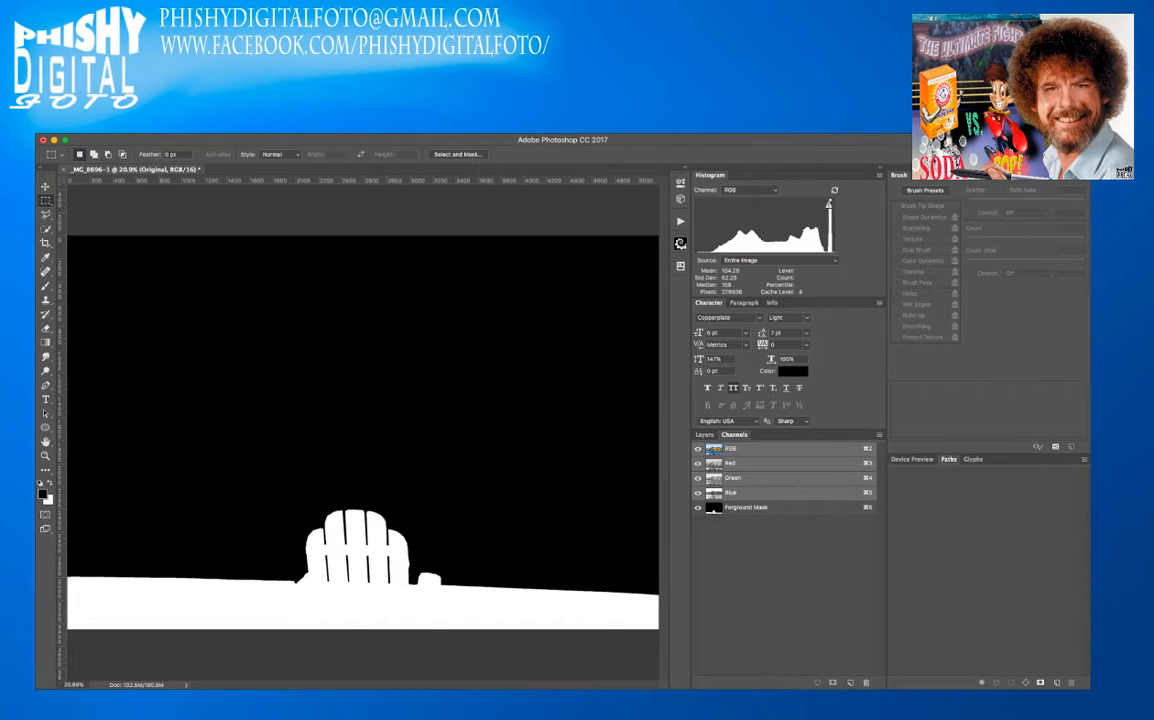
key(grave)
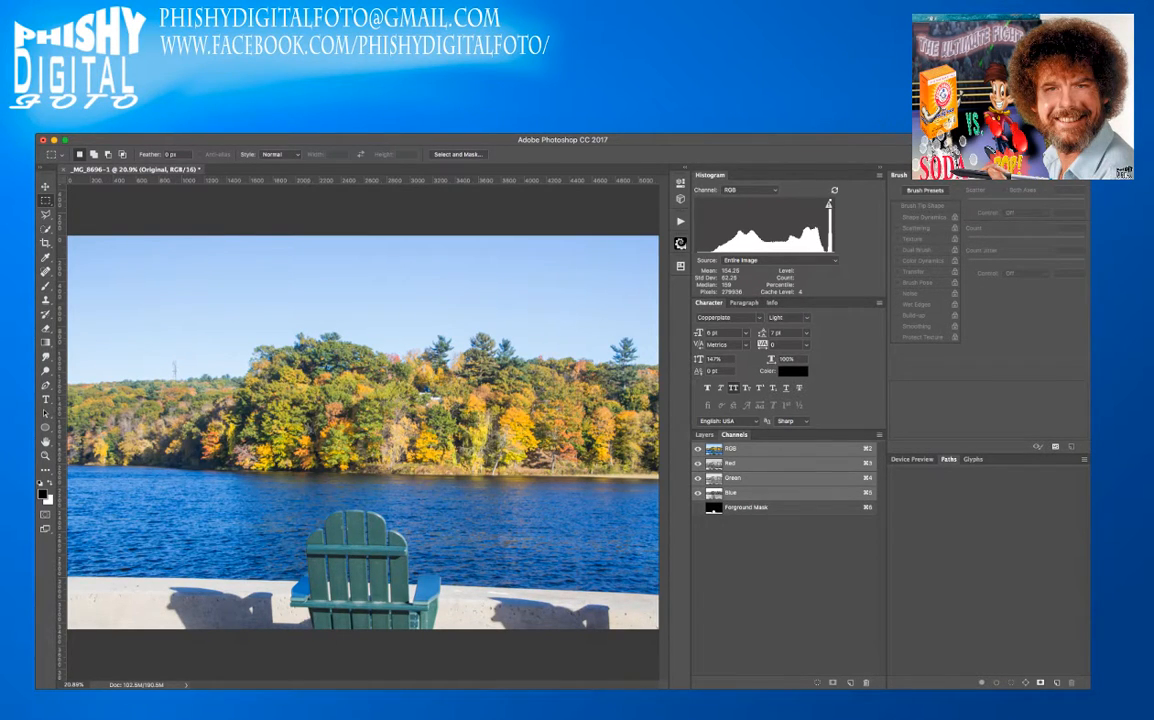
key(F7)
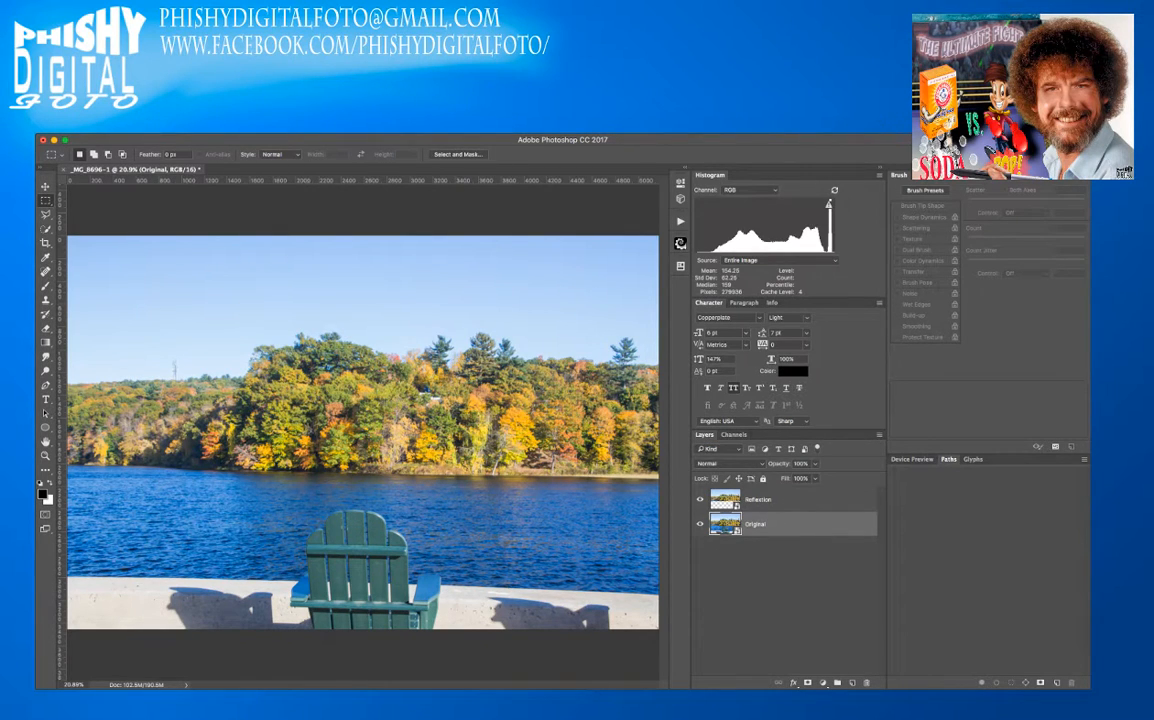
- Flip the Reflection layer vertically below the shoreline at about -80% height and nudge it up to the water's edge
click(790, 499)
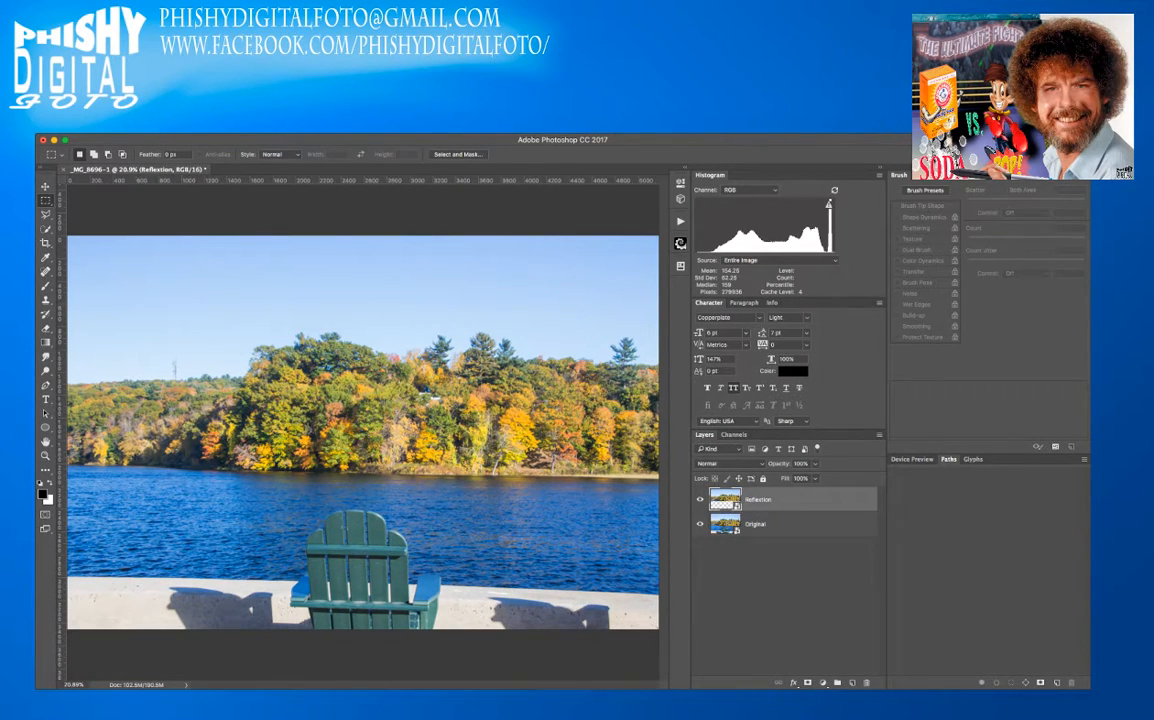
key(ctrl+t)
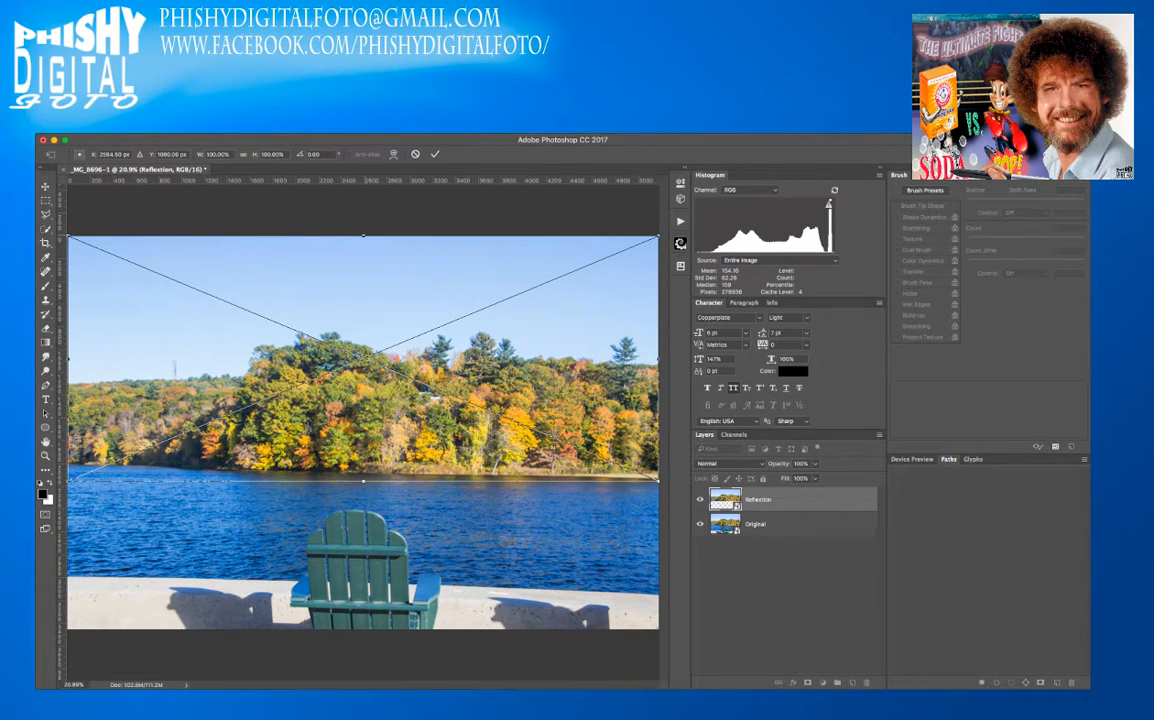
drag(363, 236, 363, 668)
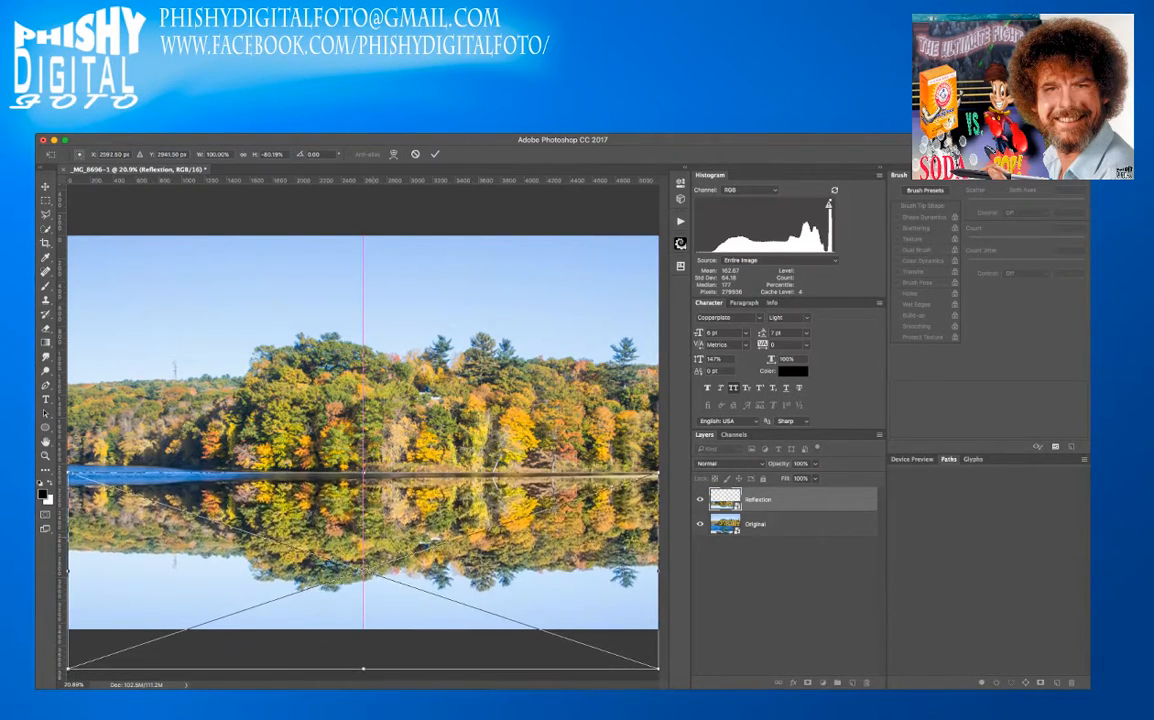
drag(363, 571, 363, 571)
key(shift+Up)
key(Up)
key(Up)
key(Up)
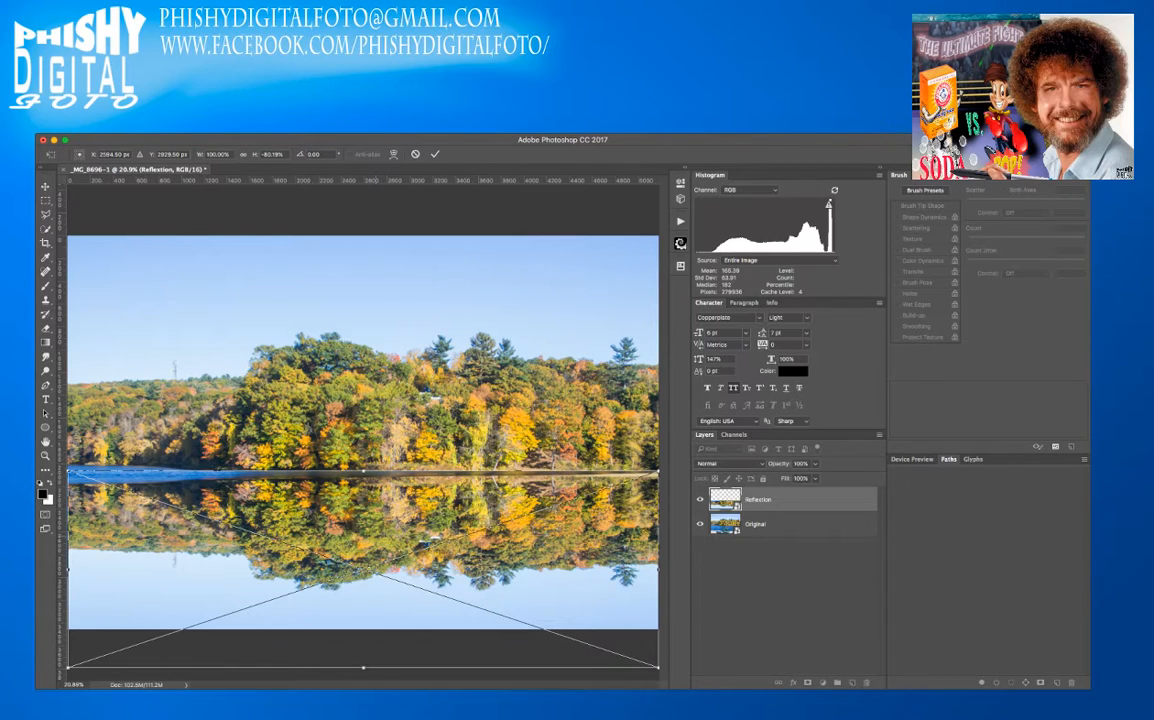
key(Return)
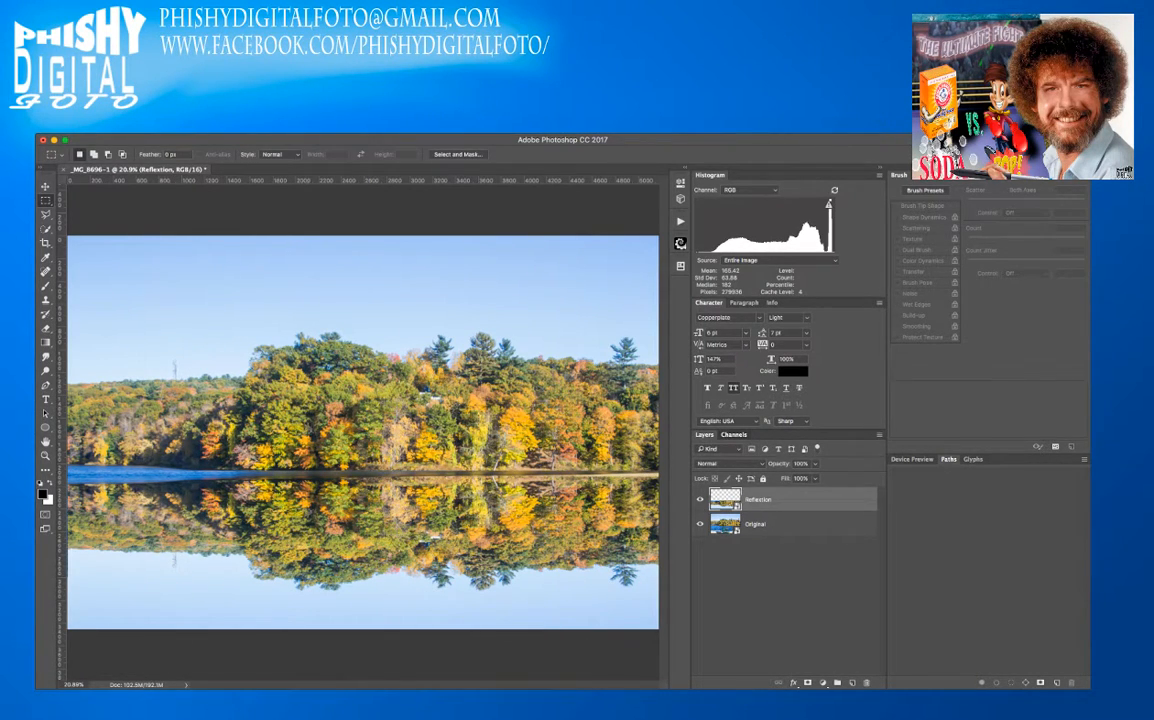
- Load the Forground Mask channel as a selection, add it as the Reflection layer's mask and invert that mask
click(734, 434)
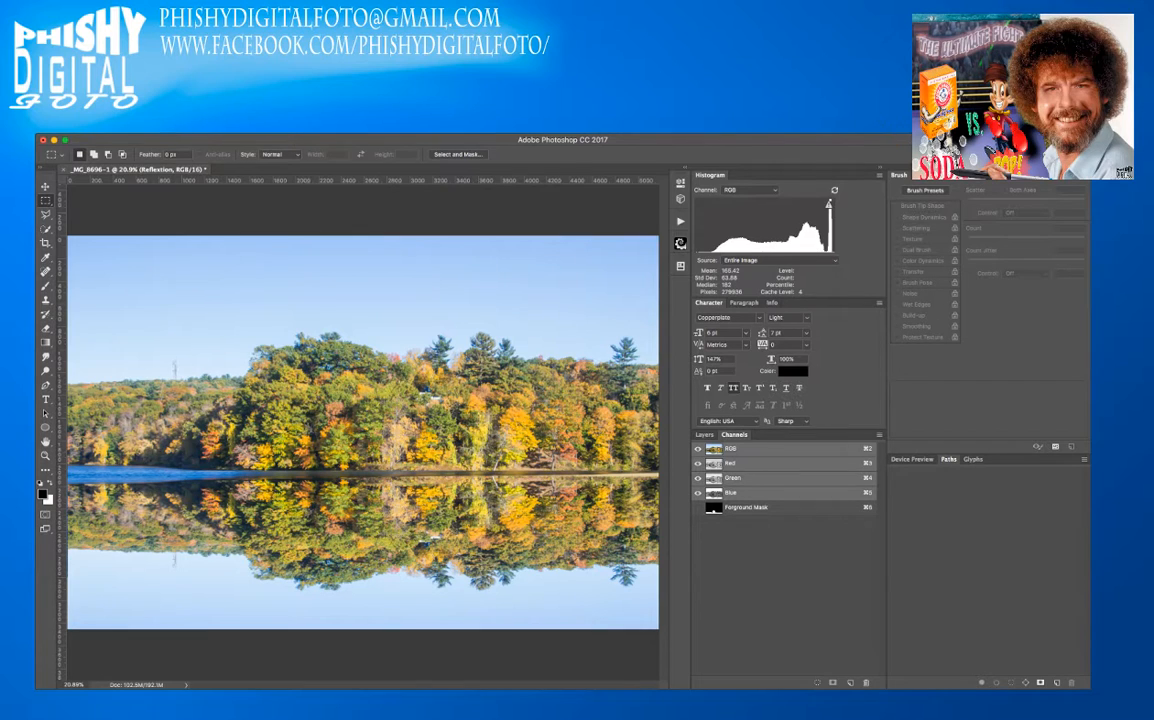
key(alt+super+6)
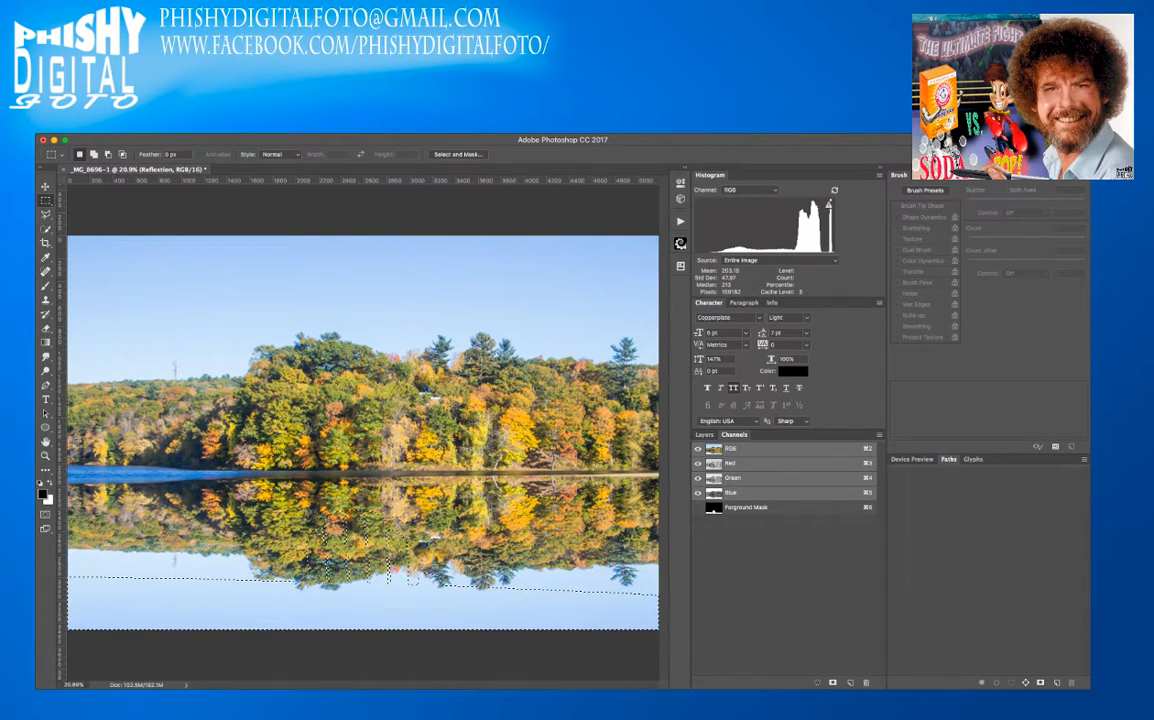
click(704, 434)
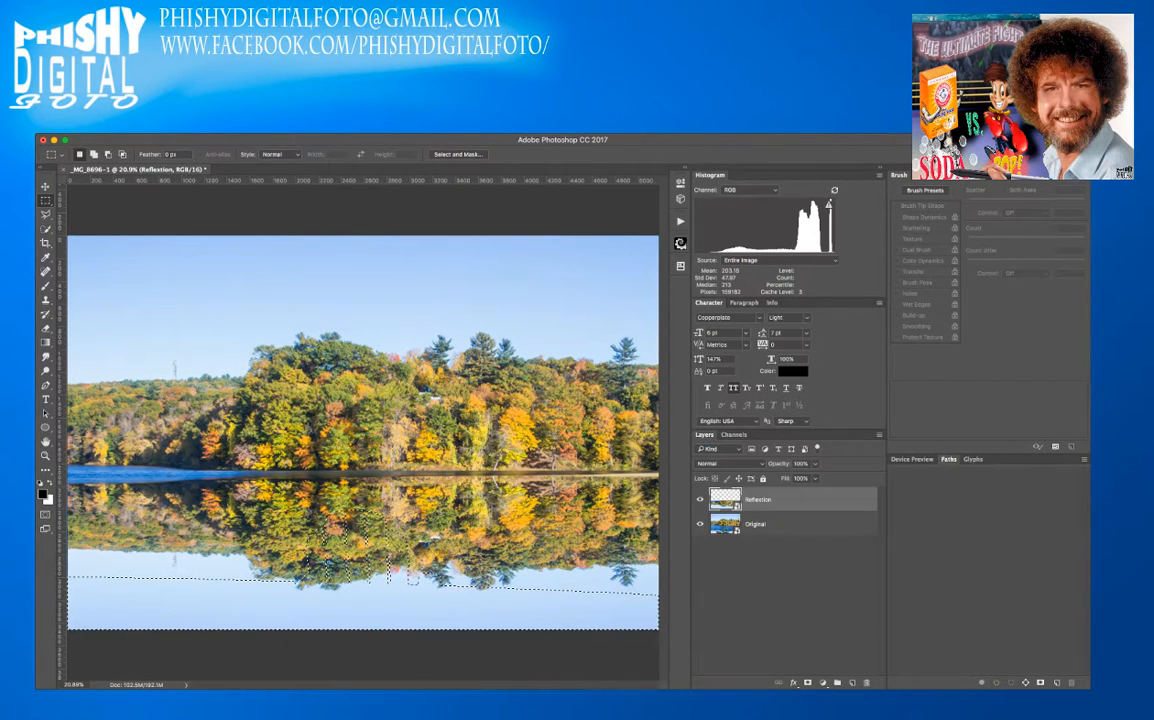
click(780, 523)
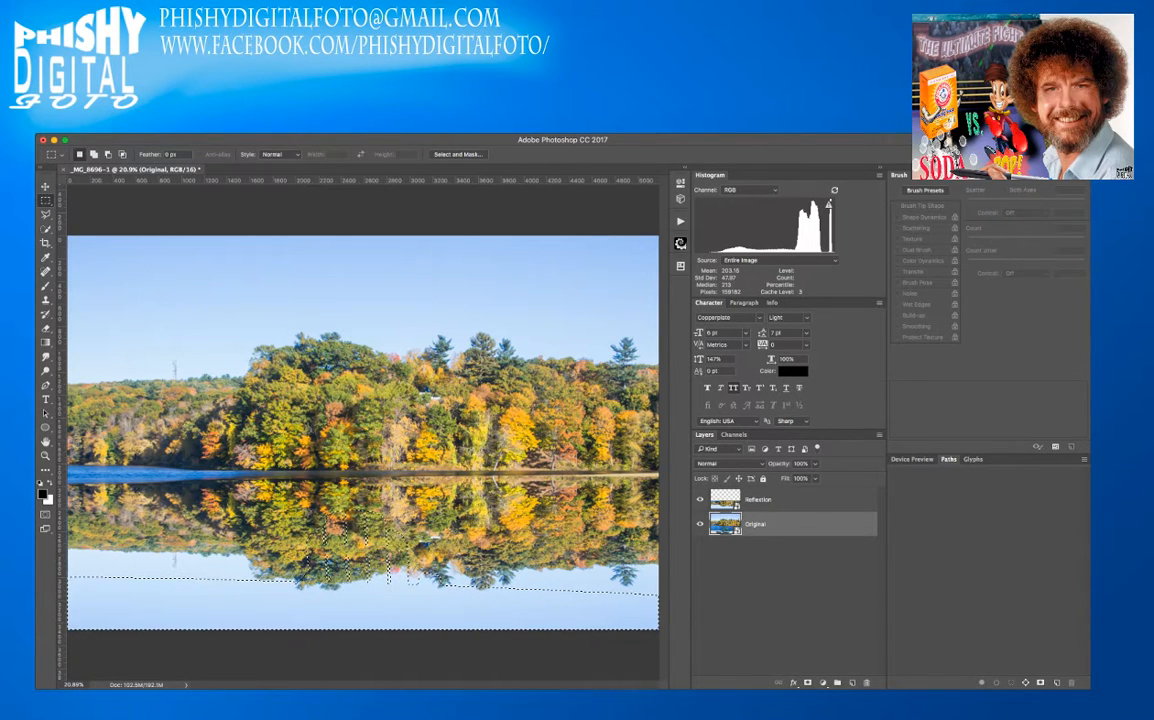
click(780, 499)
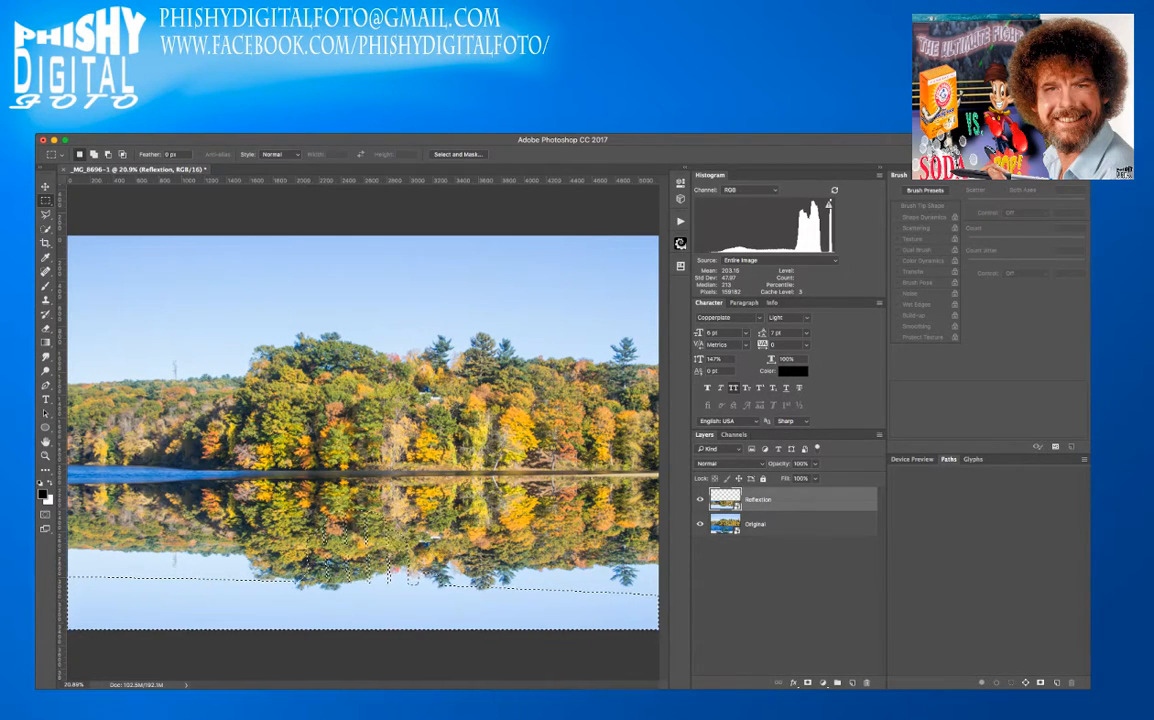
click(808, 683)
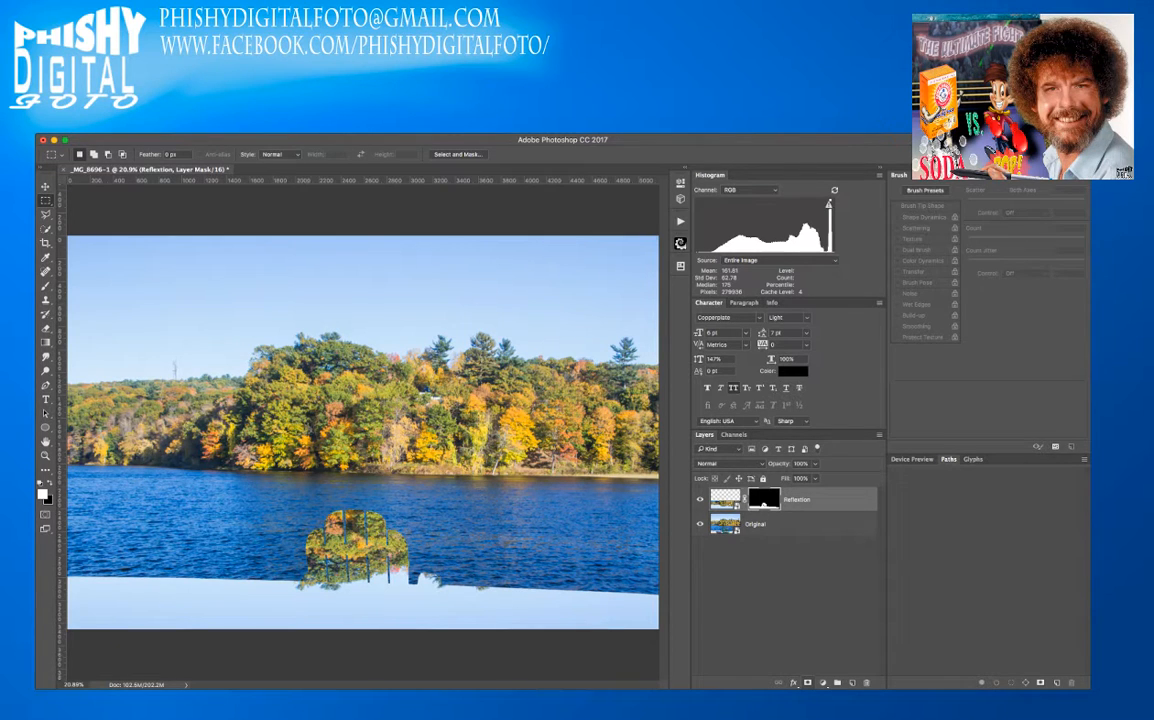
key(ctrl+i)
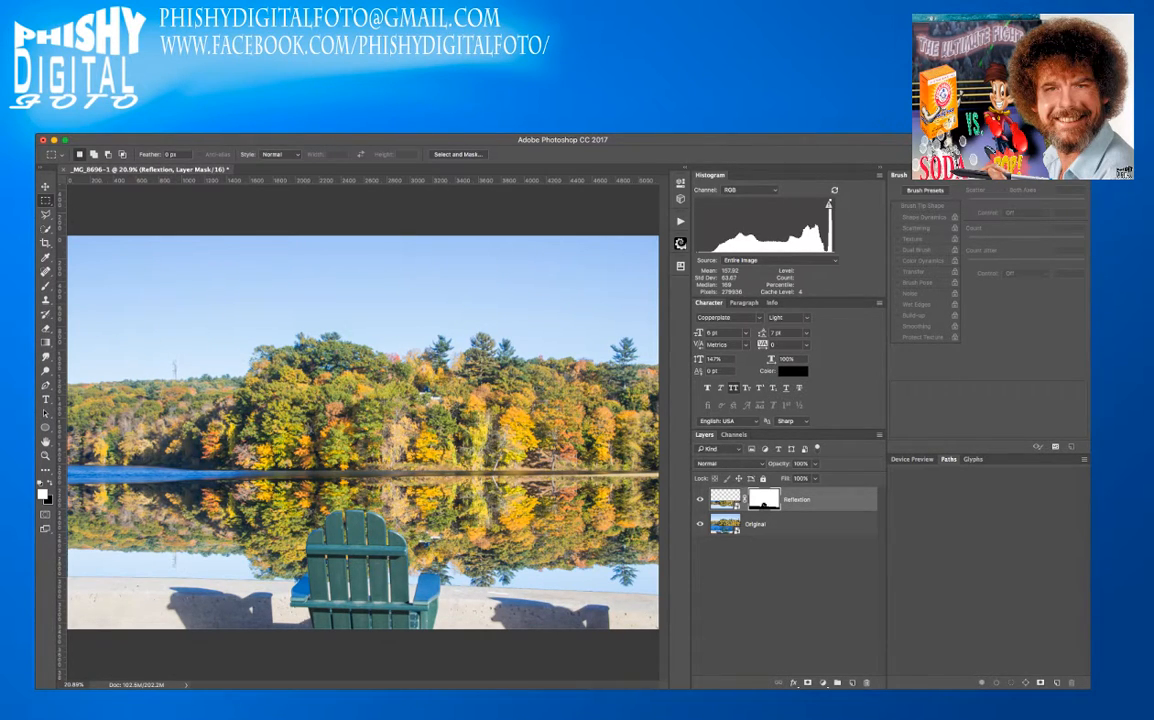
- Disable the Reflection layer's mask and apply a Motion Blur smart filter to its image, comparing the reflection with and without it
shift+click(764, 500)
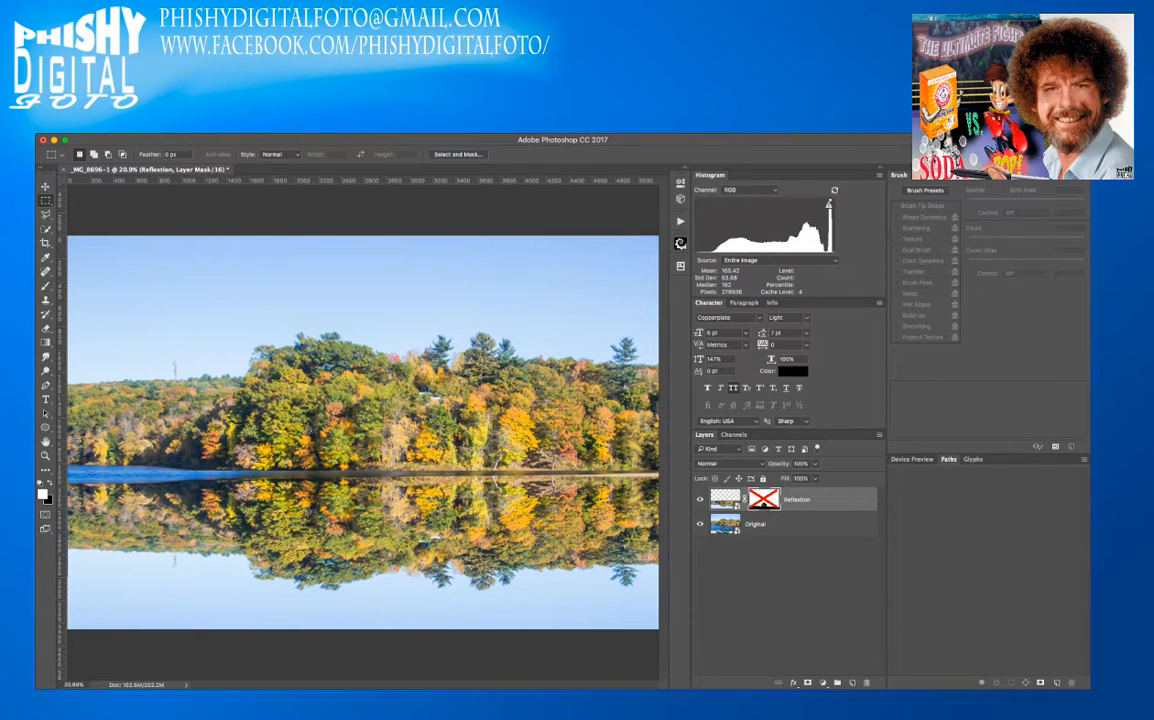
click(725, 499)
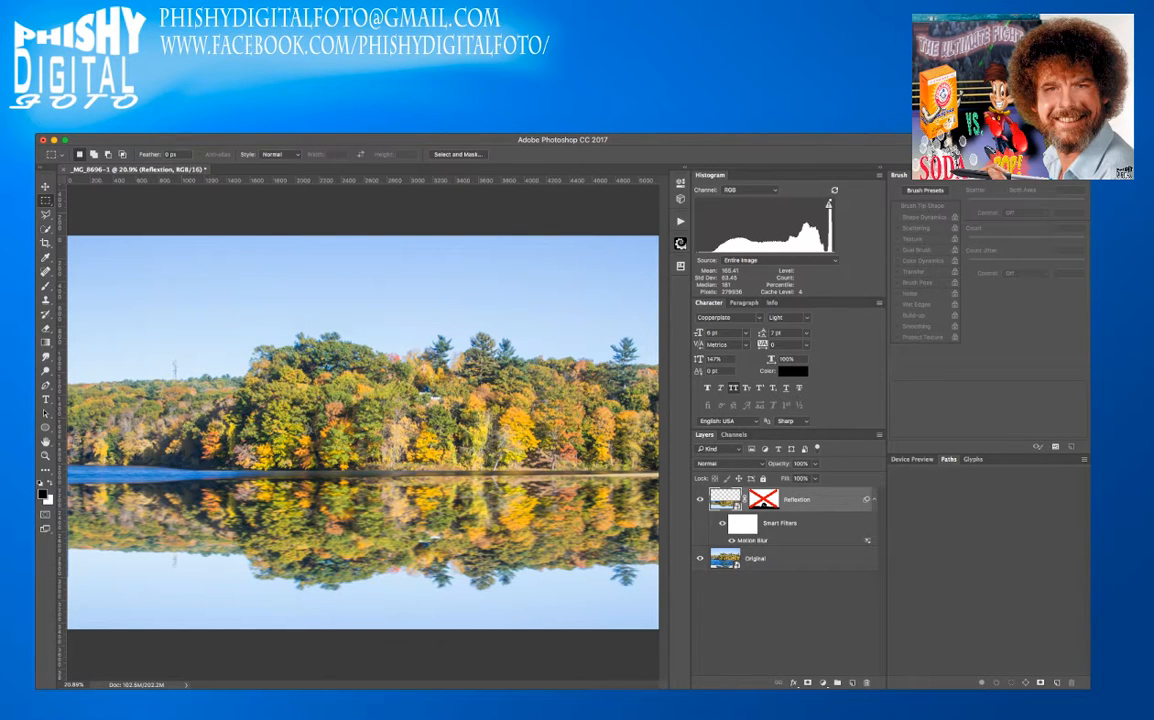
click(722, 523)
click(722, 523)
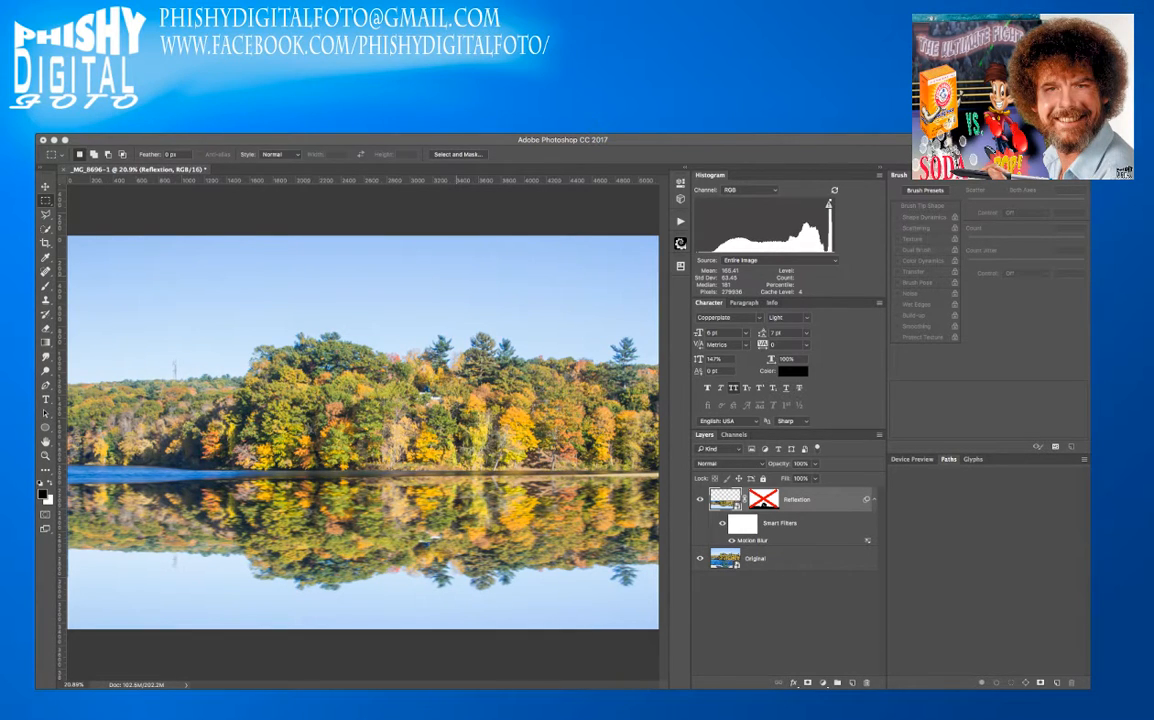
- Add a Displace smart filter to the Reflection layer and compare the water distortion with it off and on
key(super+Tab)
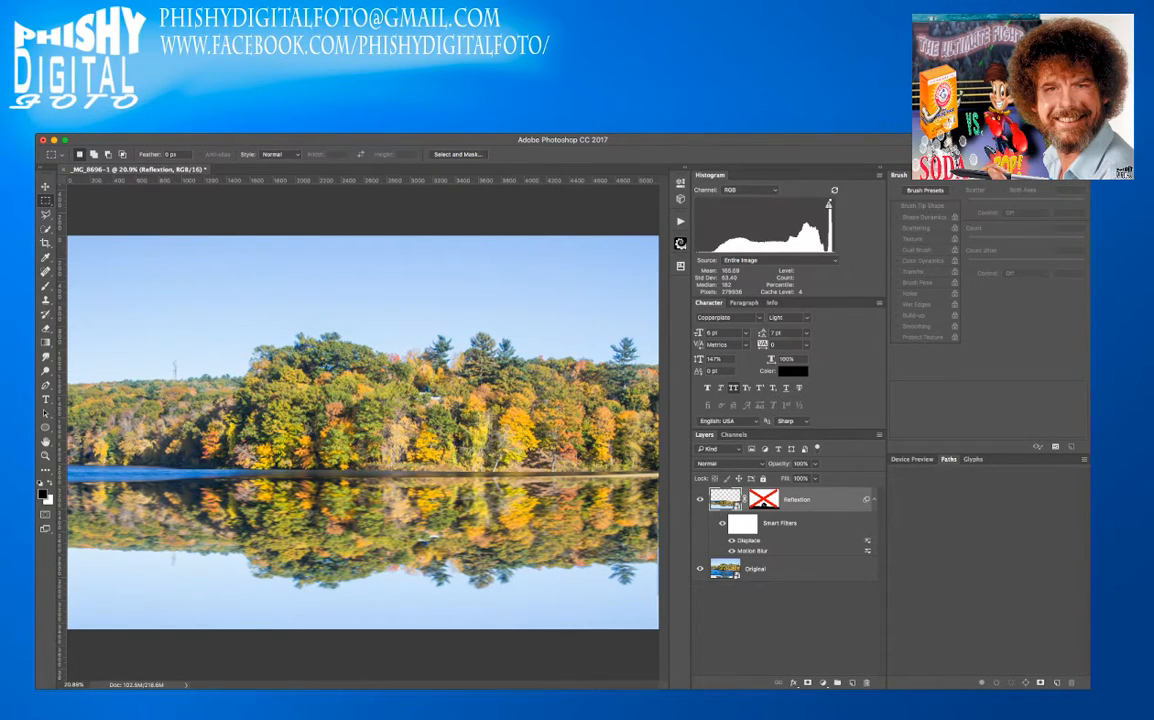
click(731, 540)
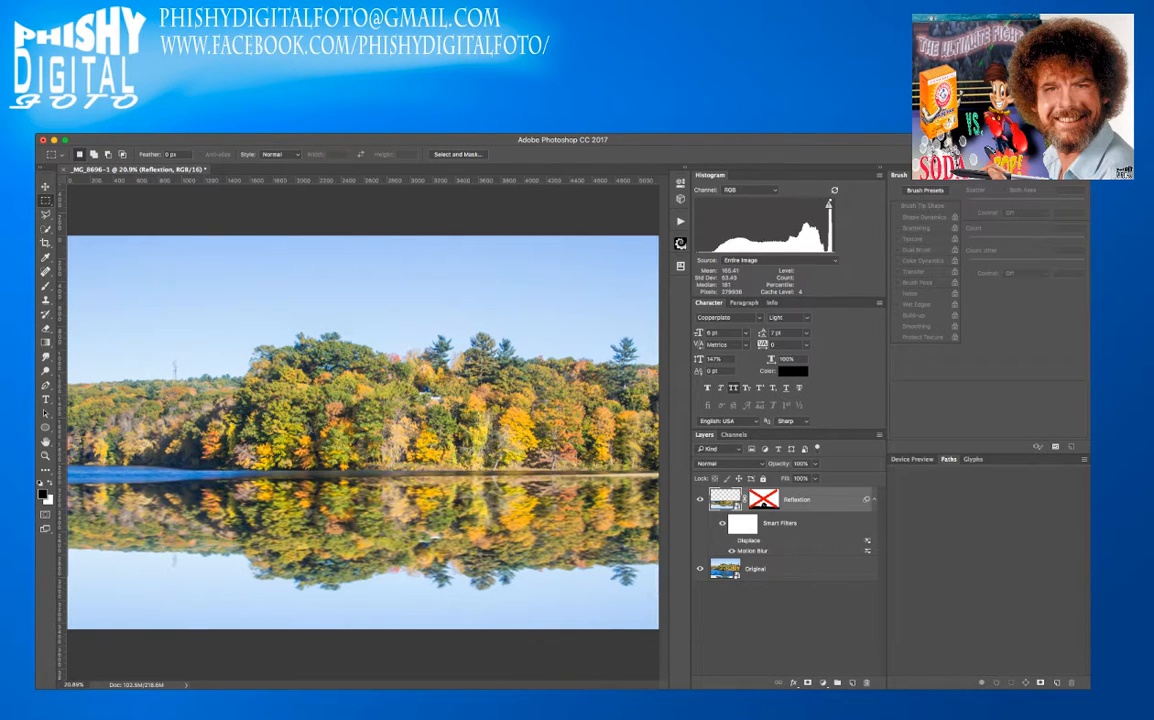
click(731, 540)
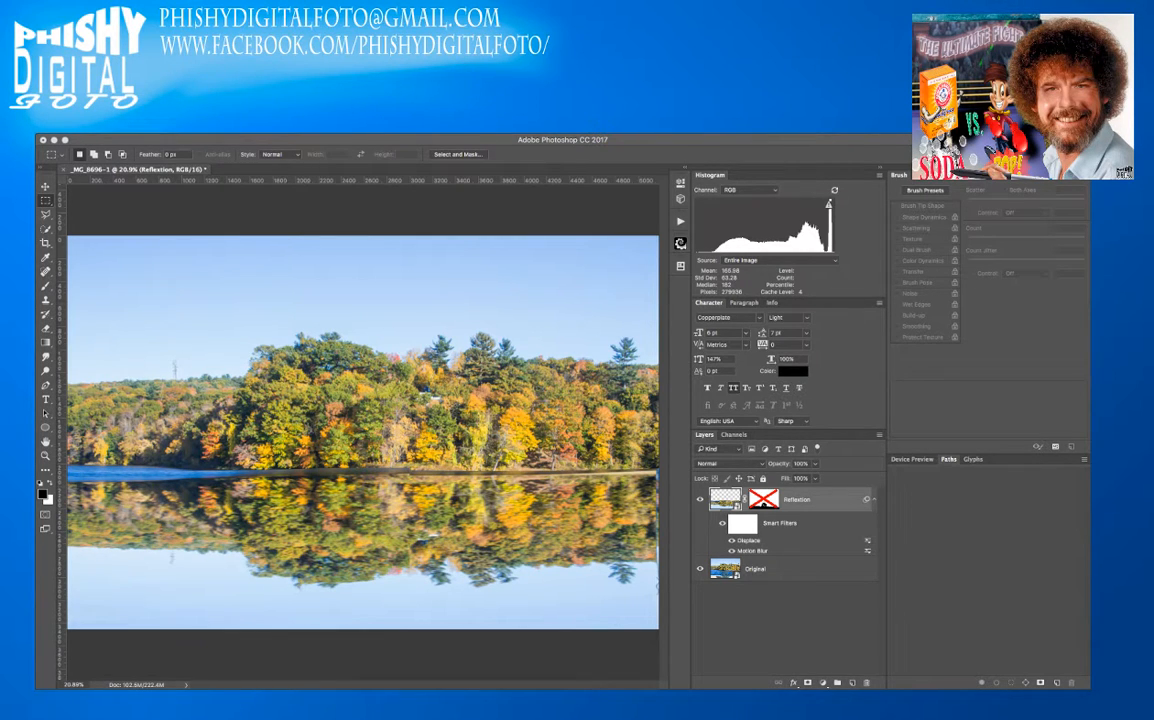
key(space)
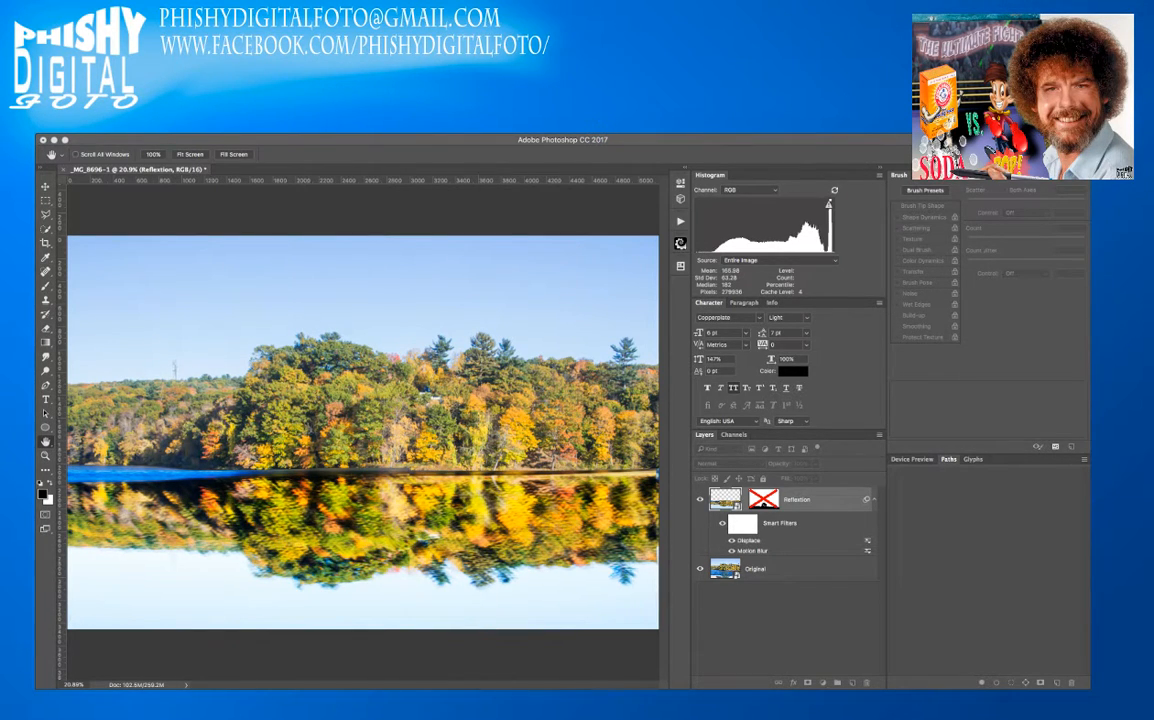
key(m)
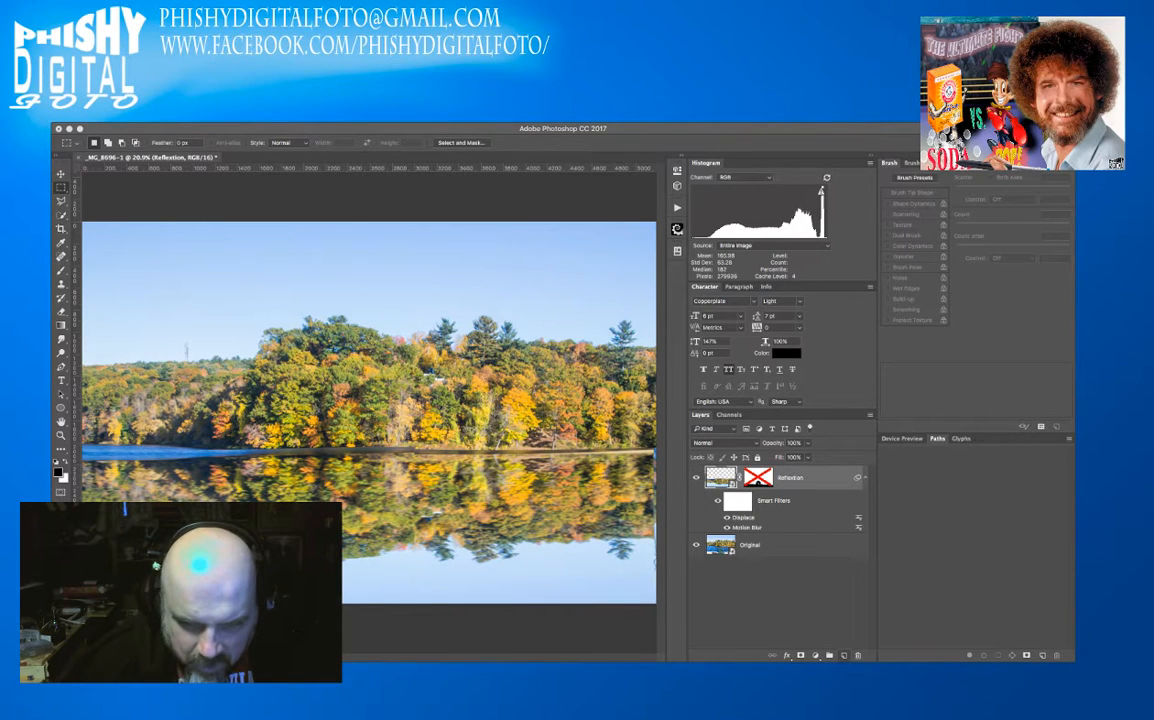
- Create a blank layer above Reflection and paint a band of white mist across the shoreline with a soft, scattering brush
click(844, 655)
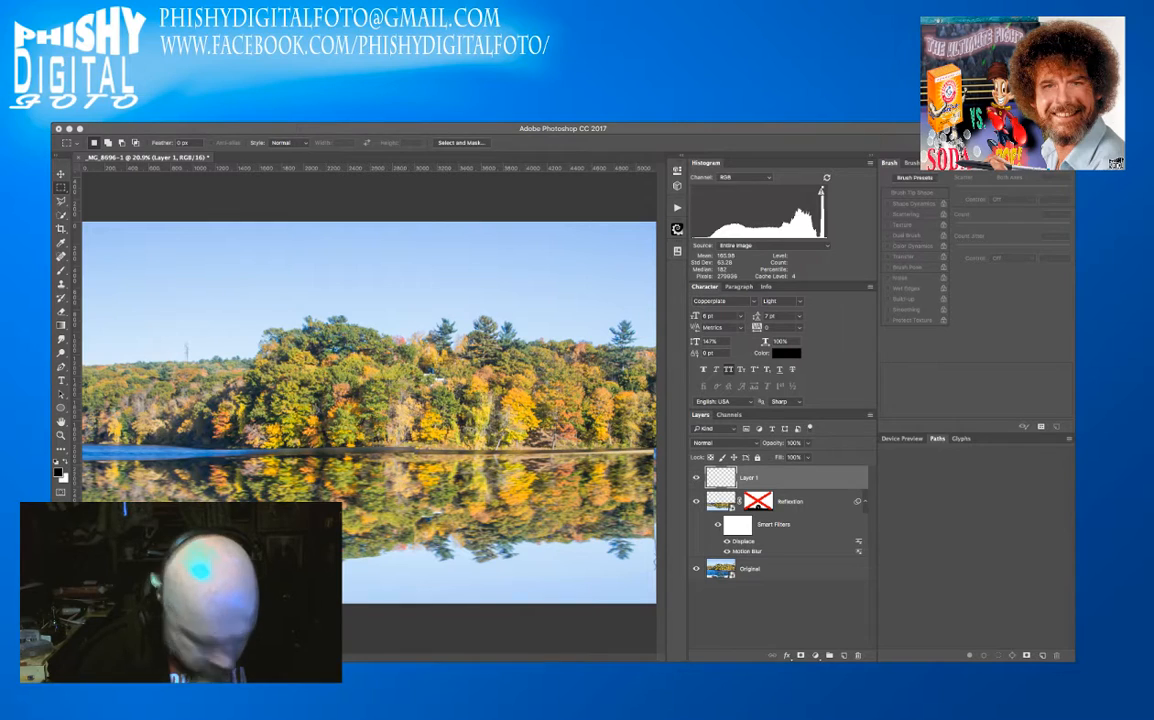
key(b)
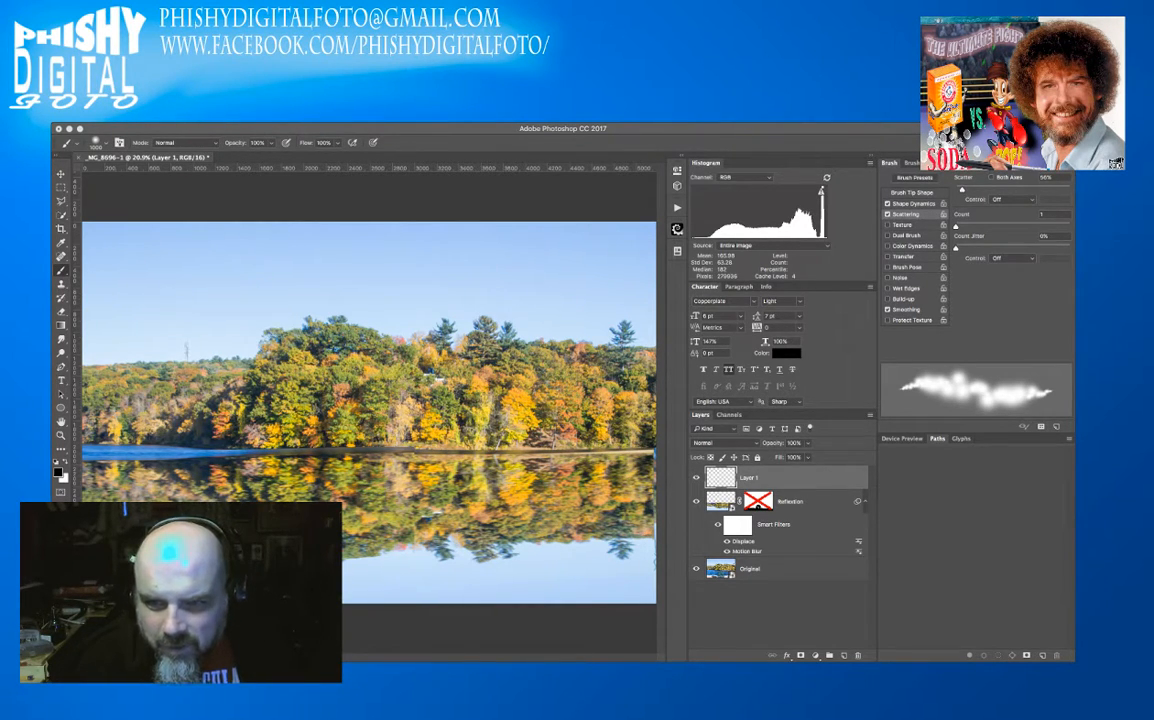
click(914, 162)
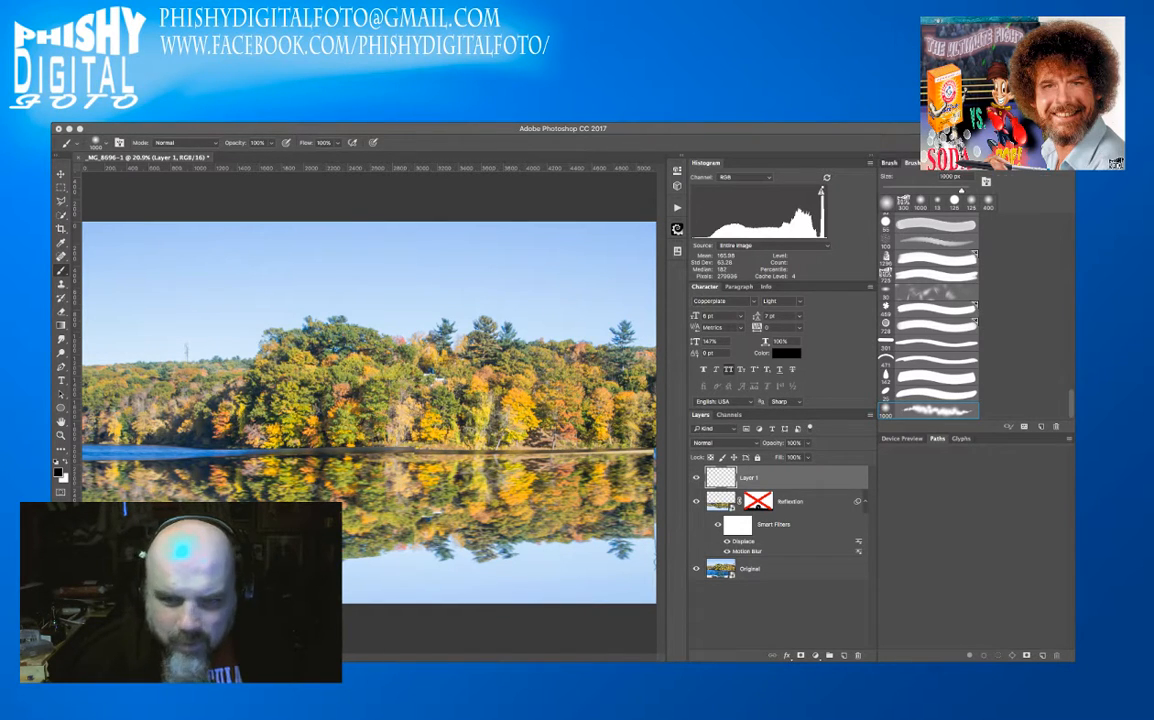
click(889, 162)
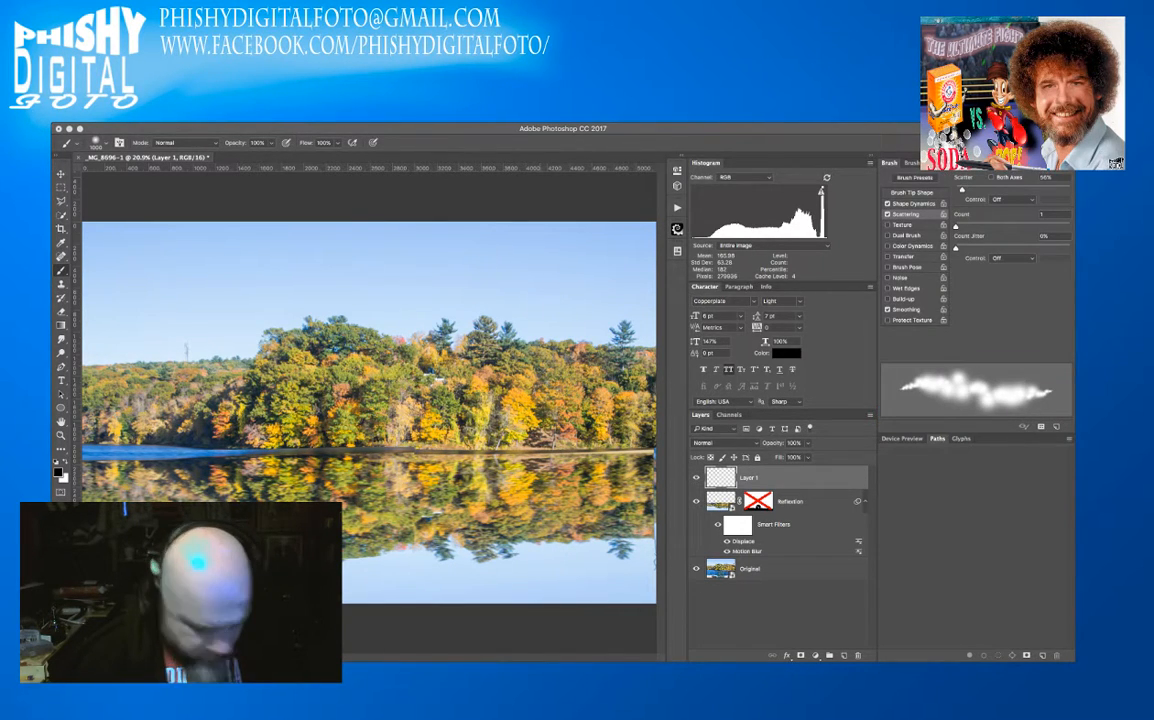
key(super+minus)
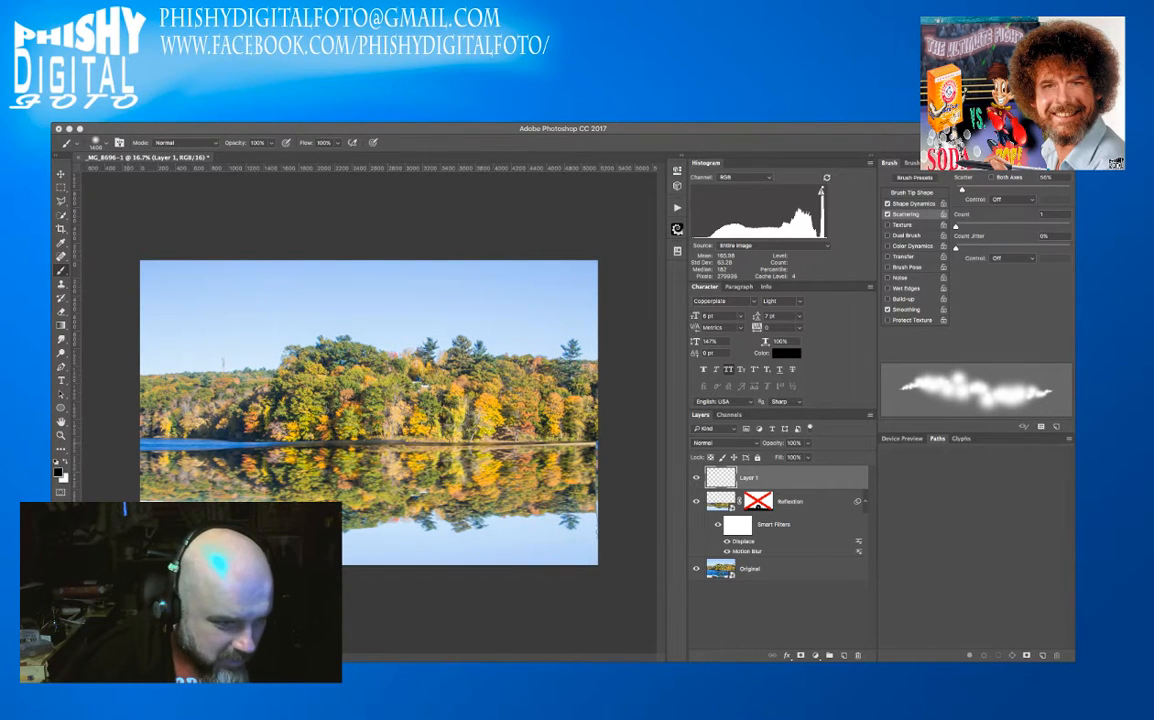
key(x)
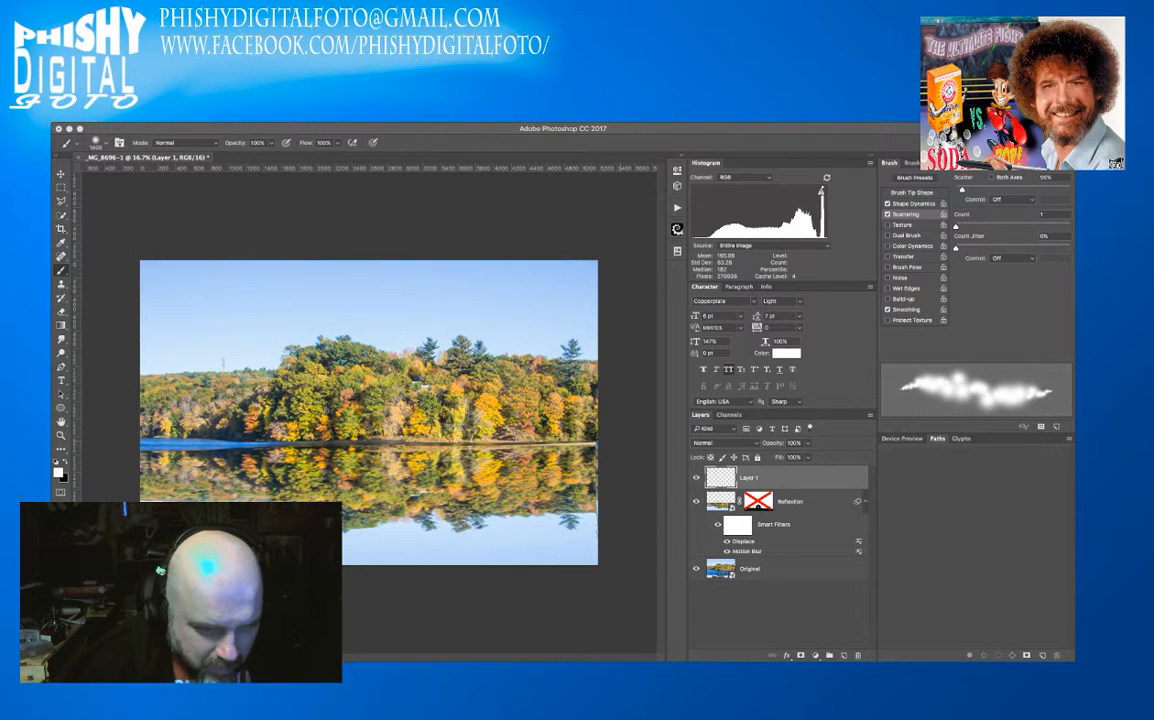
drag(150, 435, 650, 431)
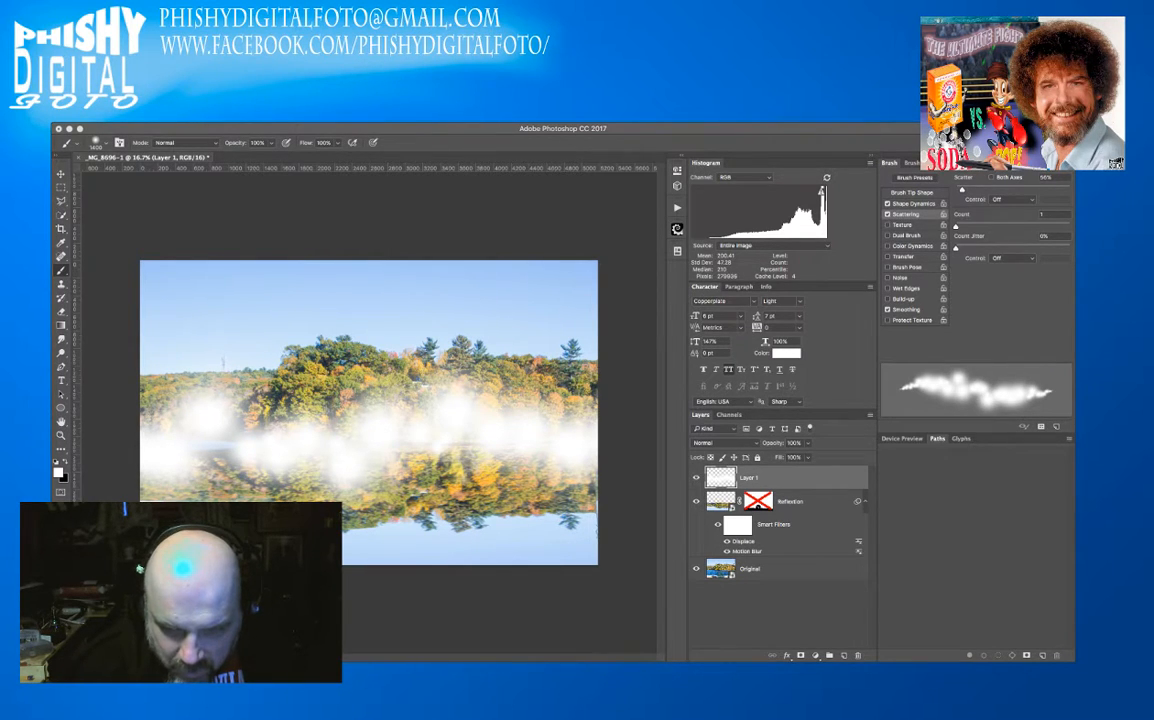
- Lower the mist layer's opacity to 42% and re-enable the Reflection layer's mask, comparing the scene with and without the mist
mouse_move(773, 443)
mouse_down()
mouse_move(718, 443)
mouse_move(728, 443)
mouse_up()
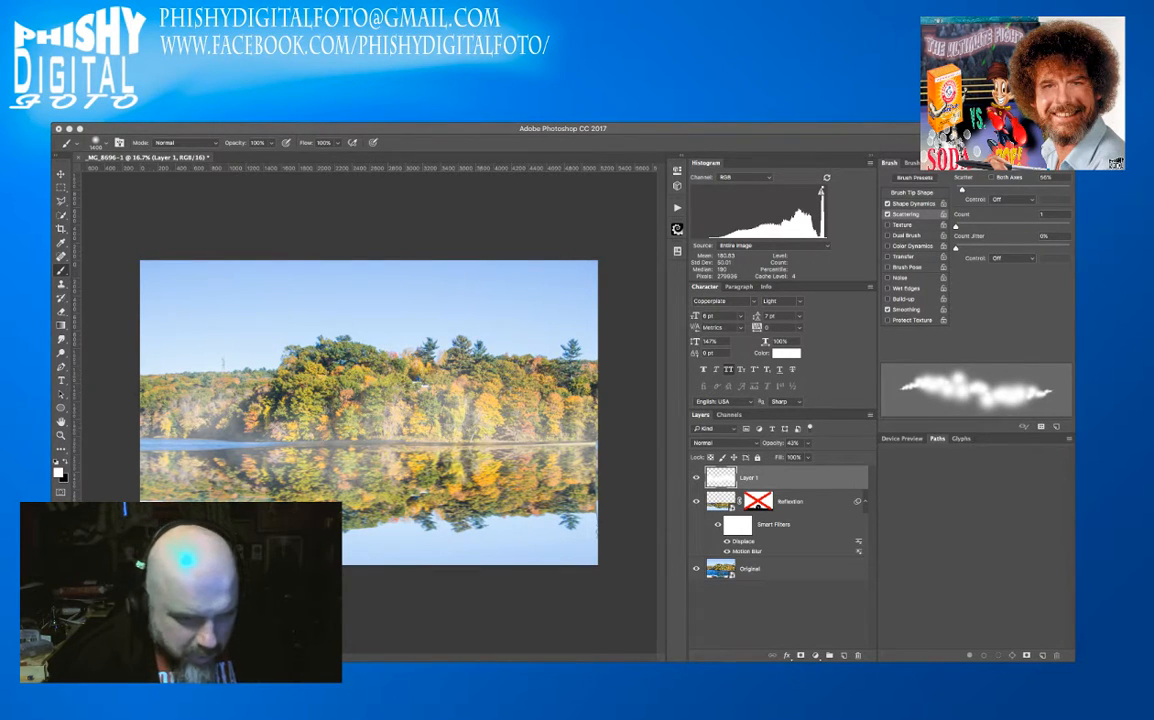
shift+click(758, 504)
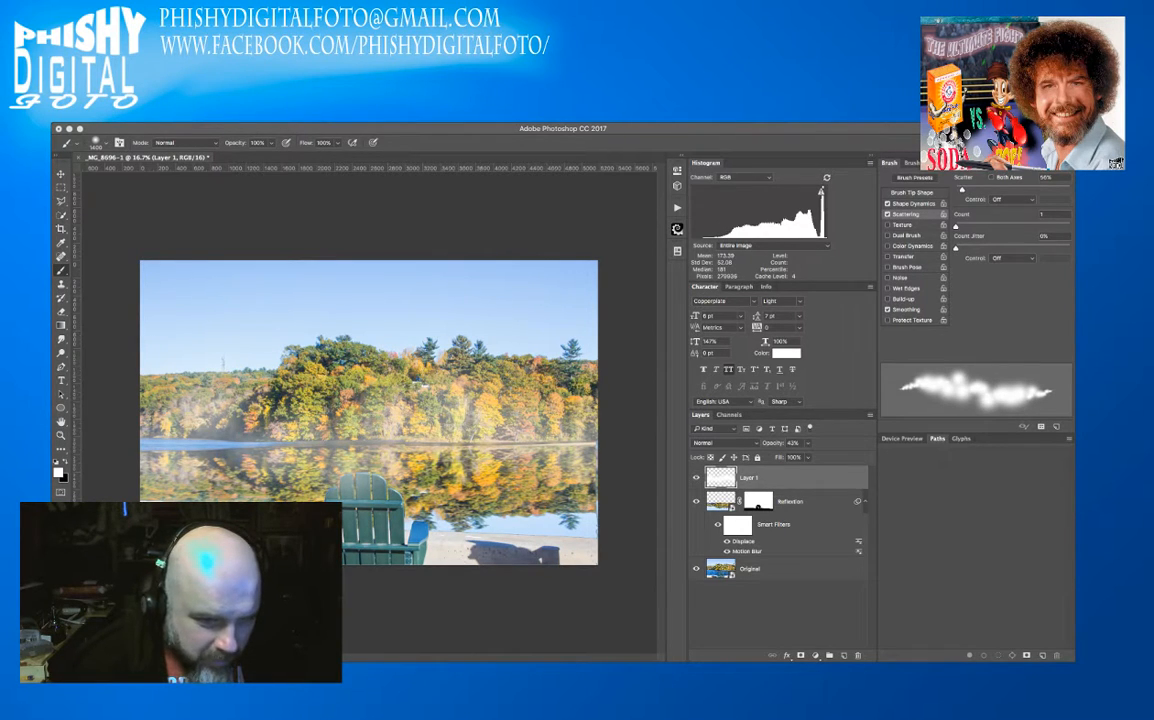
click(696, 477)
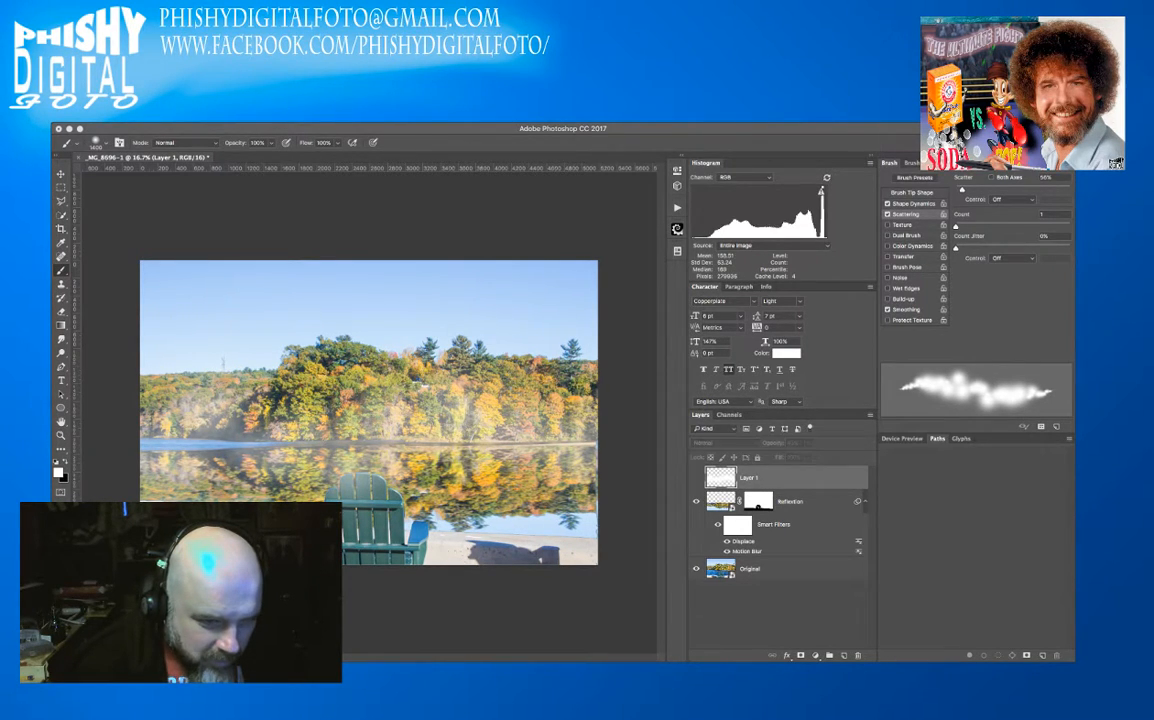
click(696, 477)
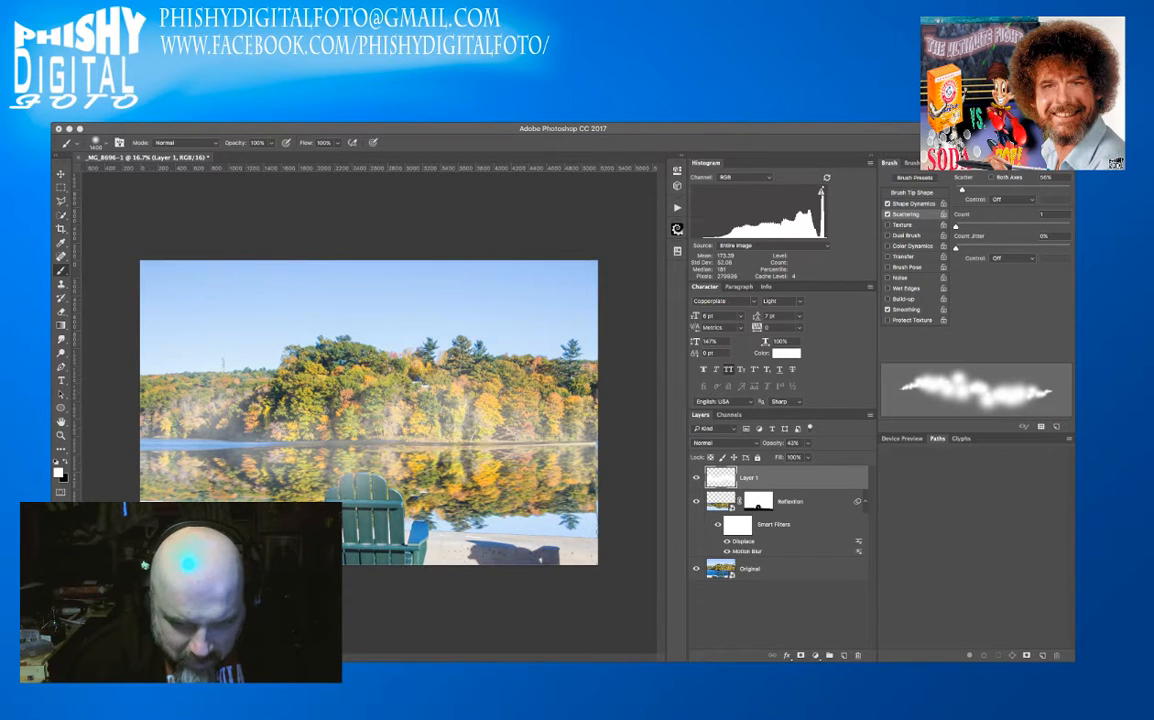
- Copy the Reflection layer's mask onto the mist layer, Layer 1
click(790, 501)
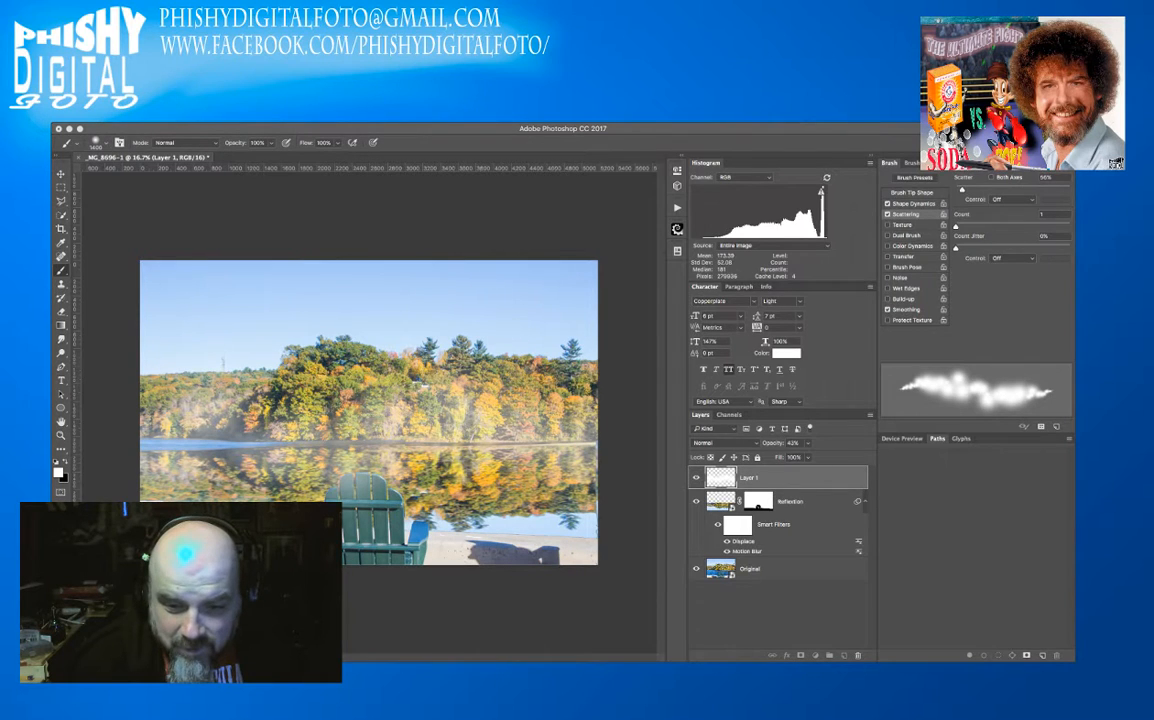
drag(758, 501, 758, 477)
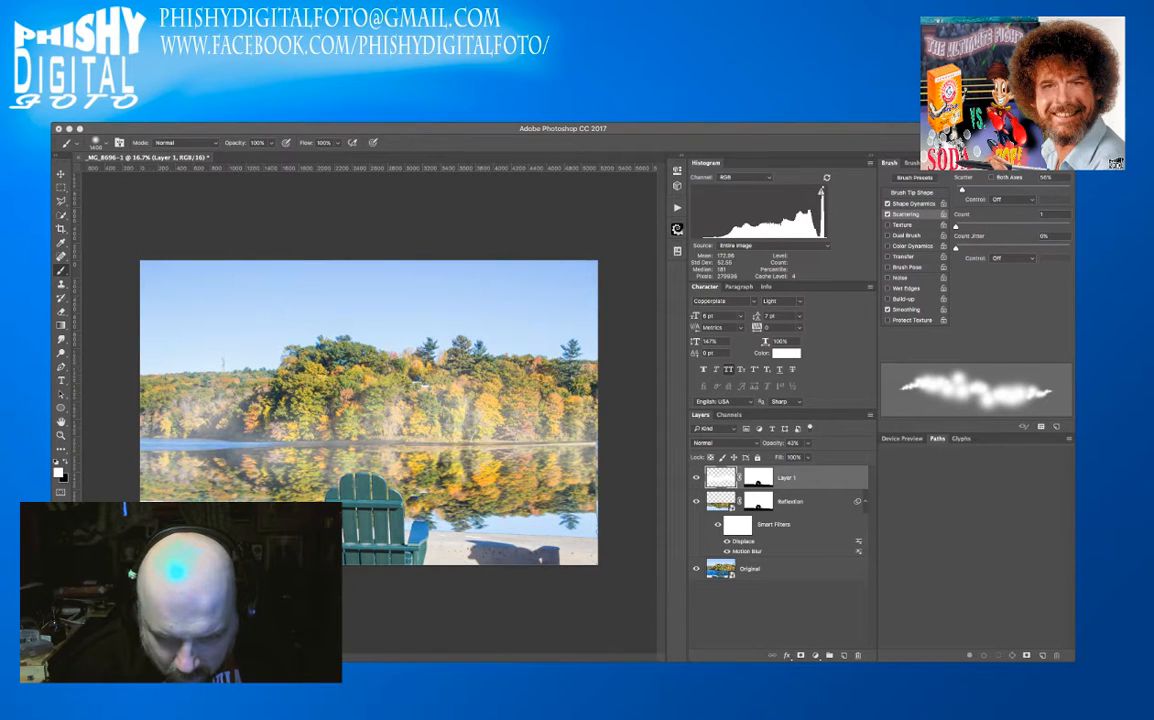
- Create a new layer directly above Original, fill it with neutral gray and set its blend mode to Soft Light
click(785, 568)
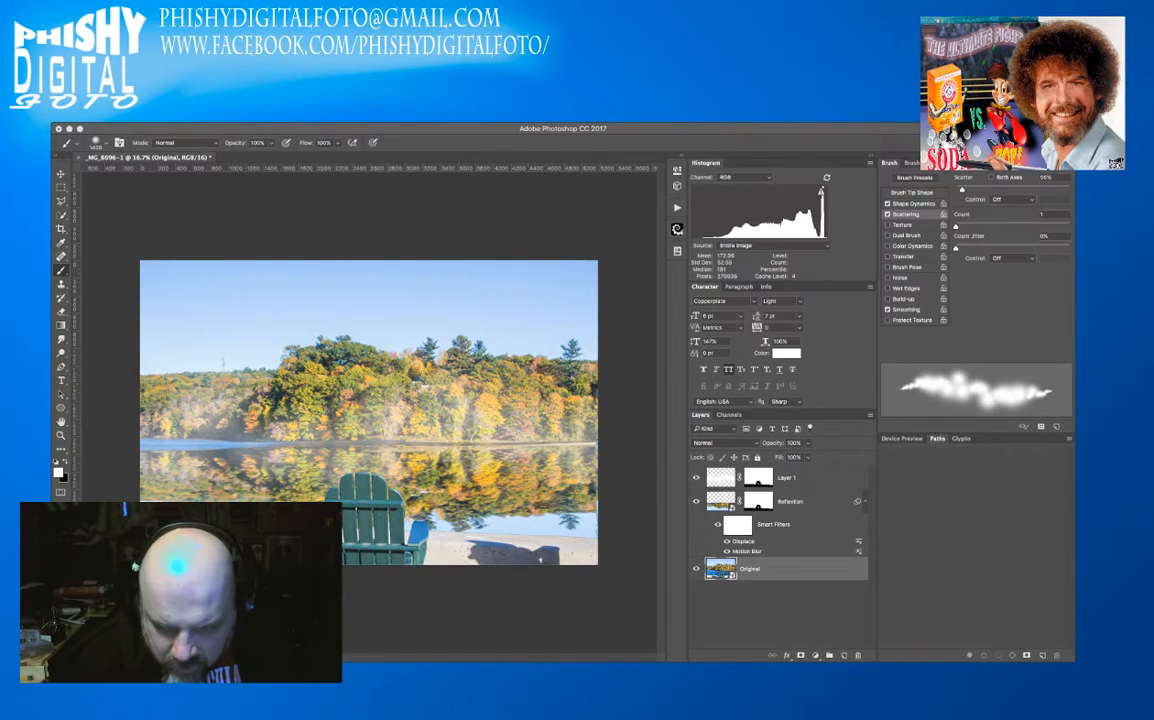
click(844, 655)
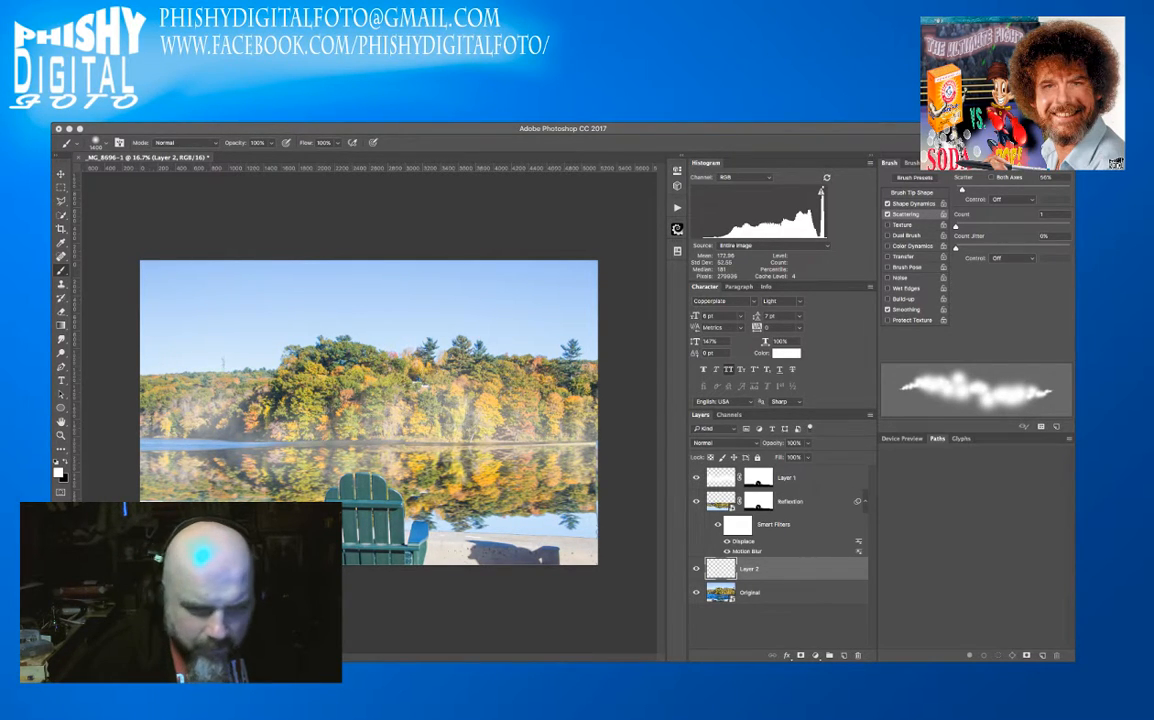
key(i)
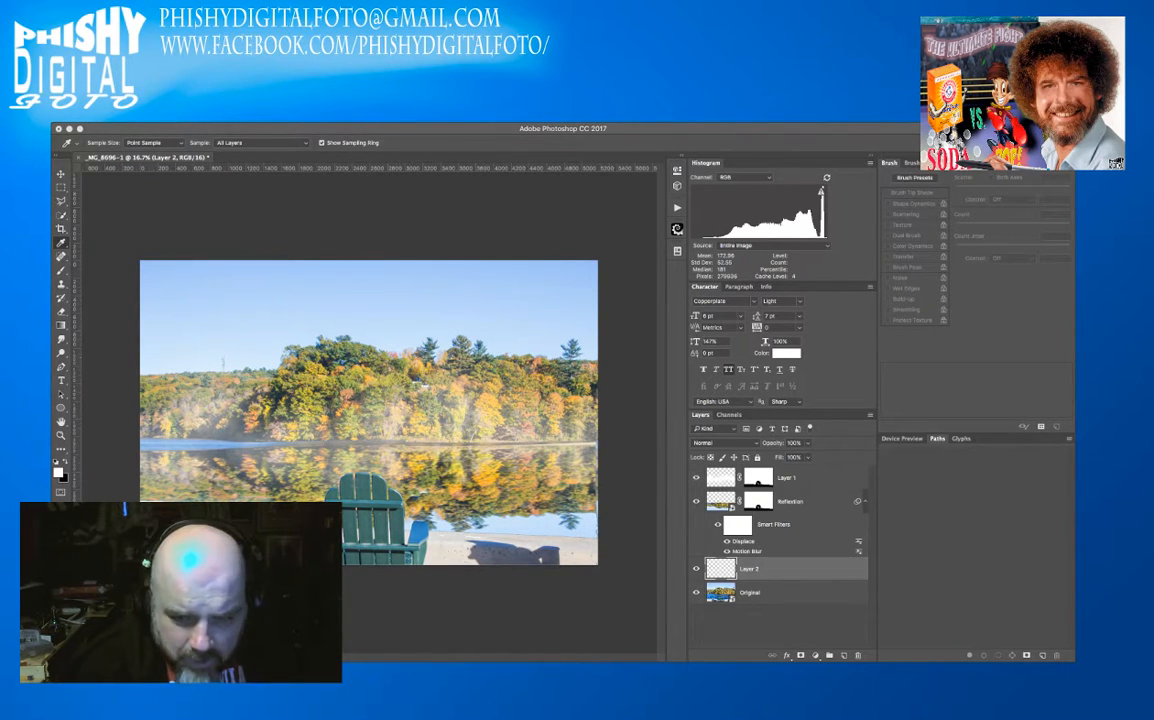
key(Return)
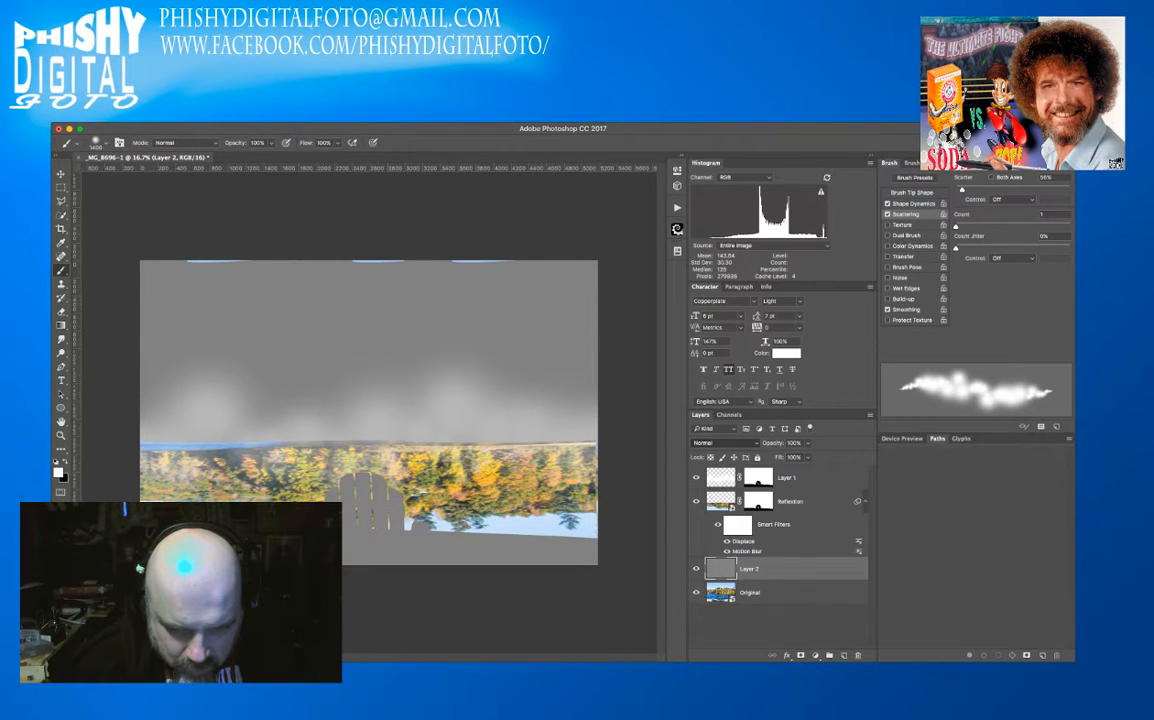
key(shift+alt+f)
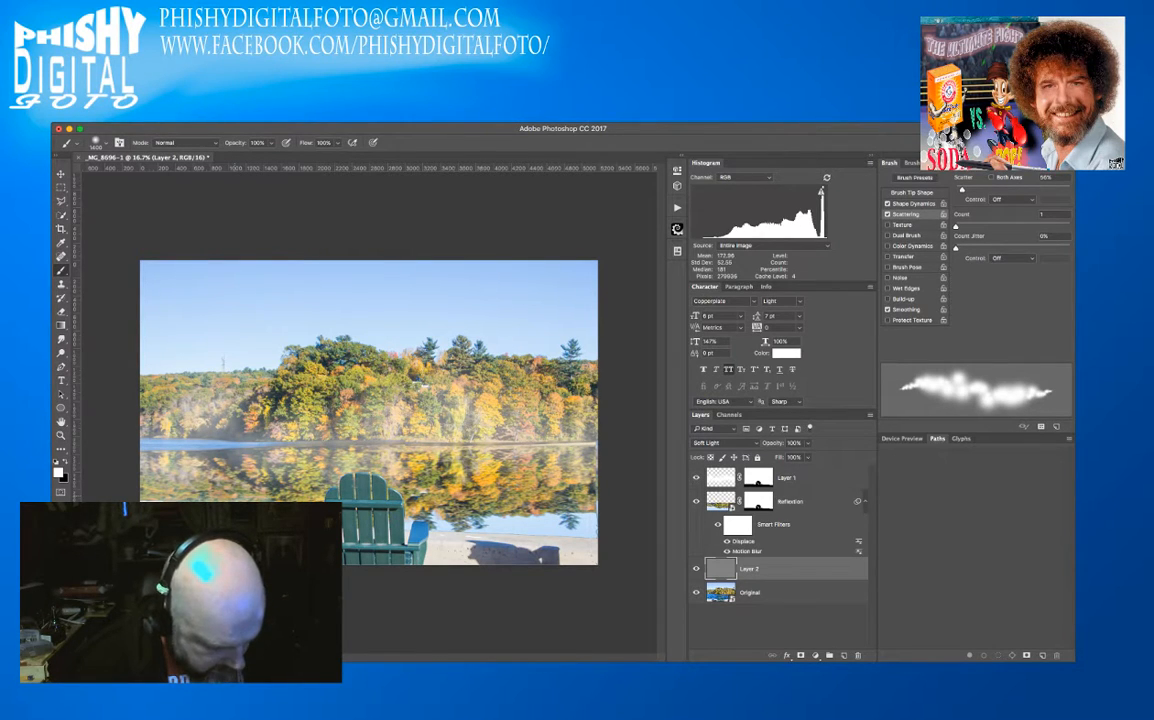
- Make black the foreground colour and choose the soft round brush preset without scattering
key(x)
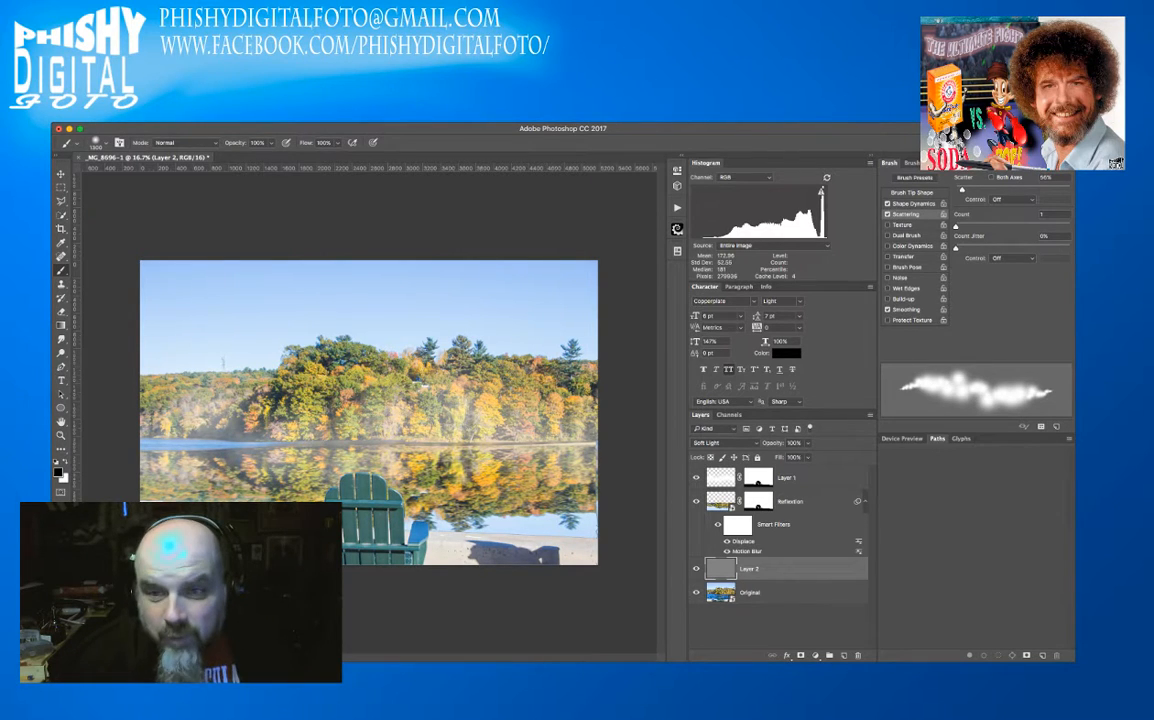
click(914, 163)
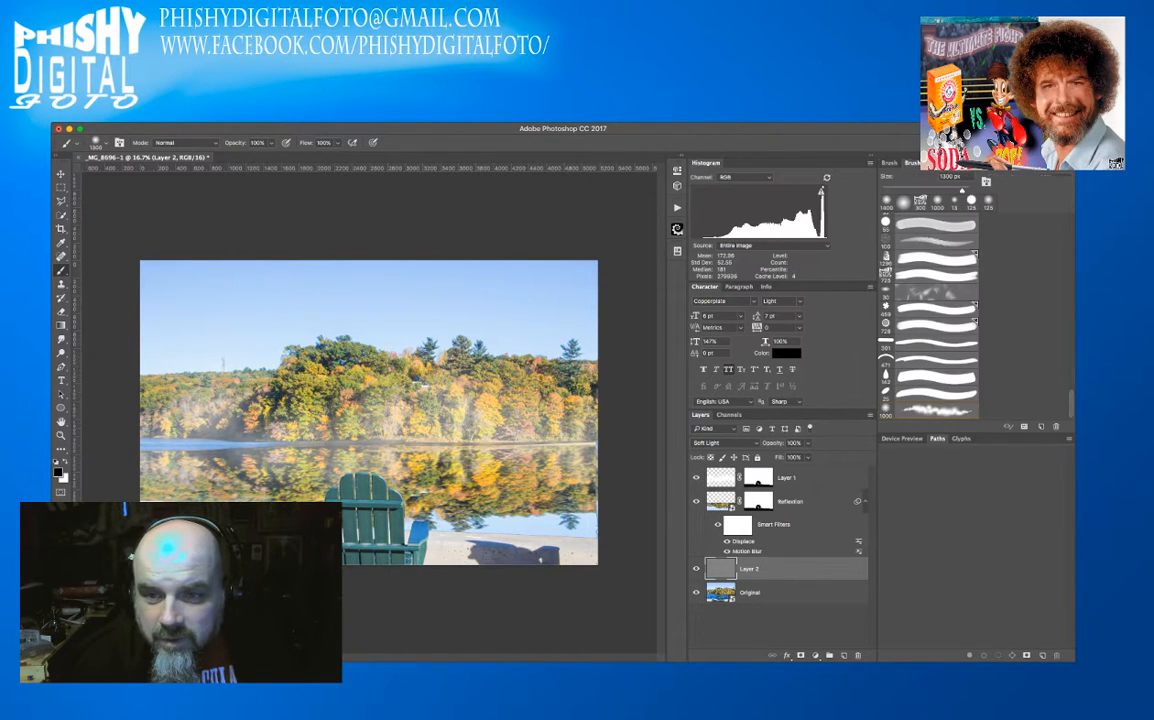
scroll(935, 300, up, 10)
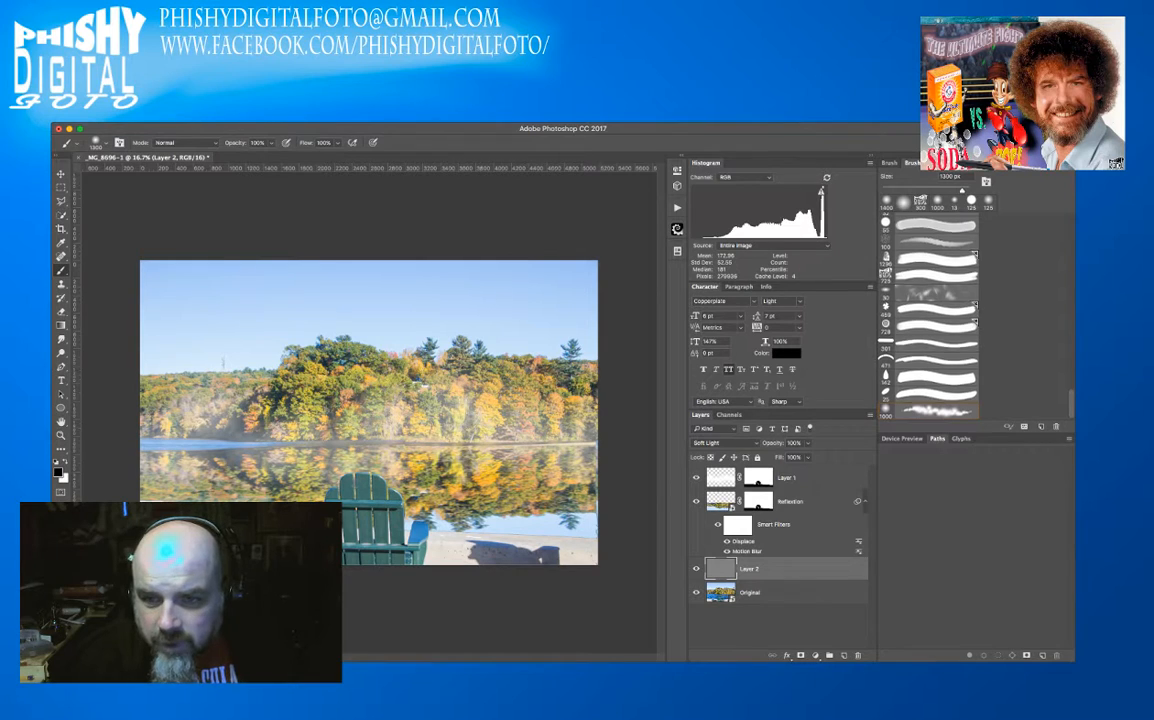
scroll(930, 300, up, 2)
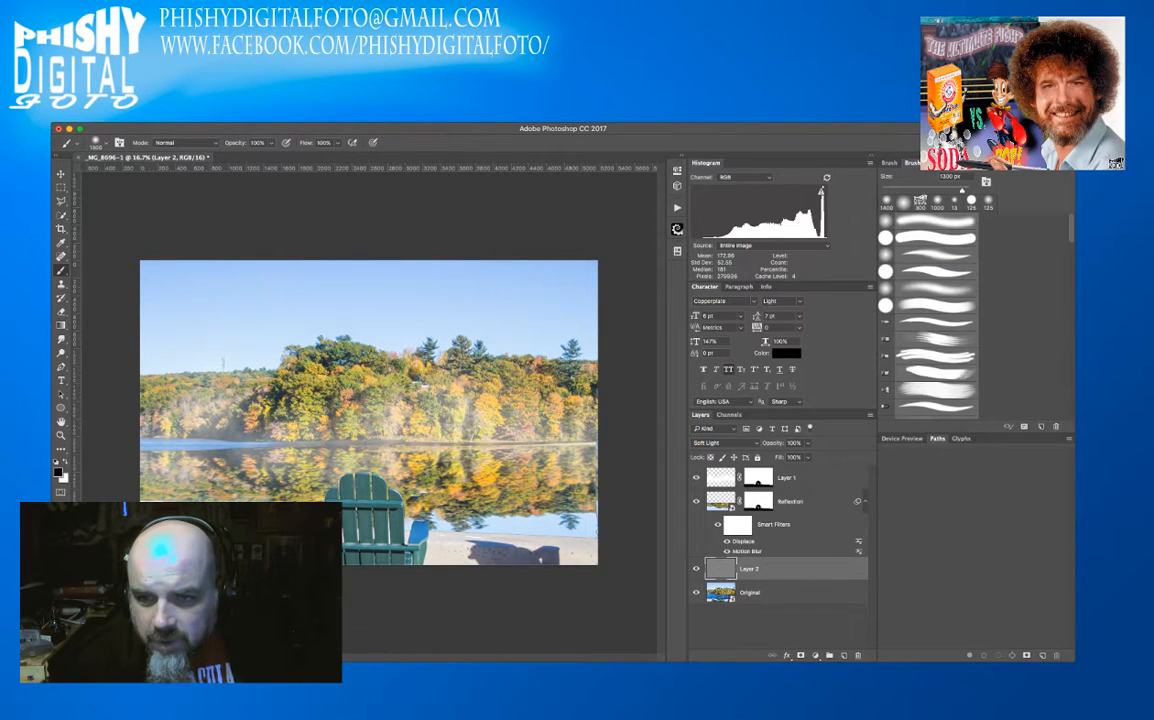
click(928, 220)
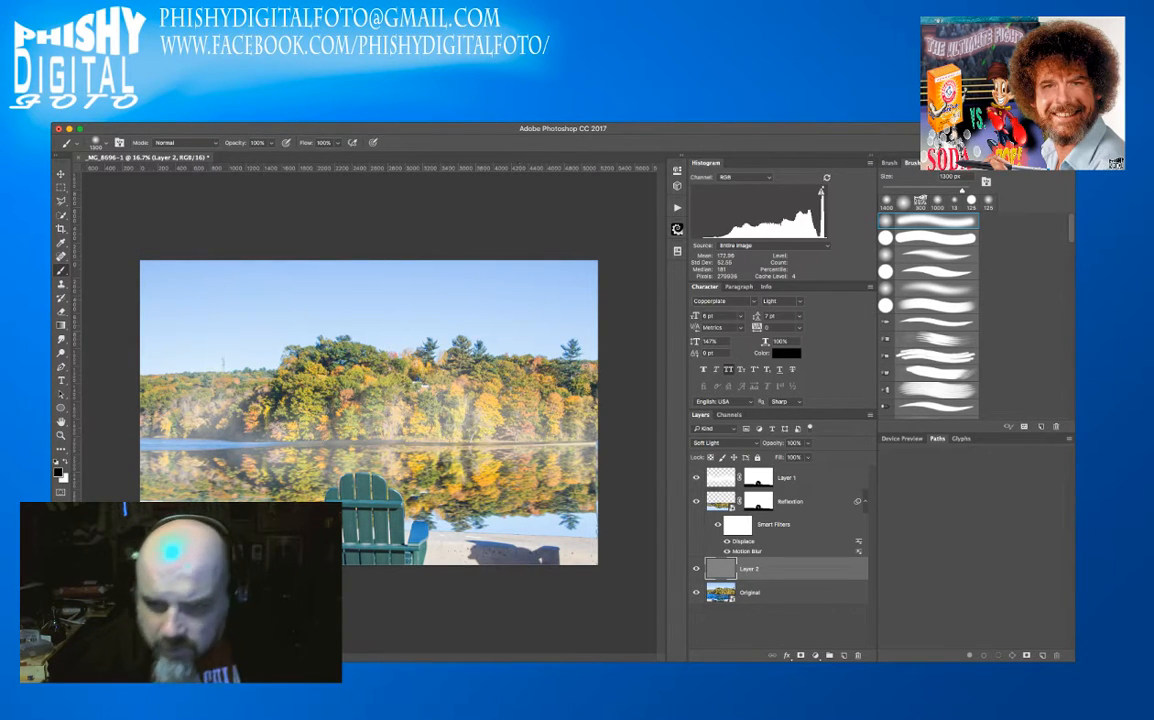
key(Return)
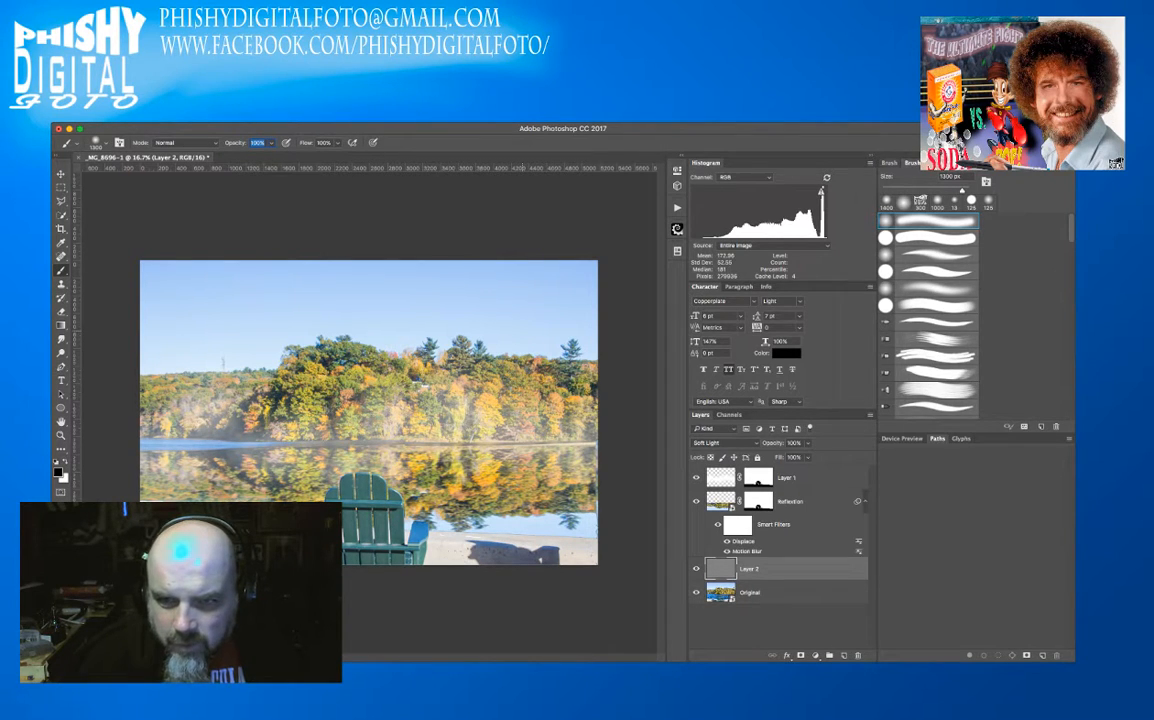
click(888, 163)
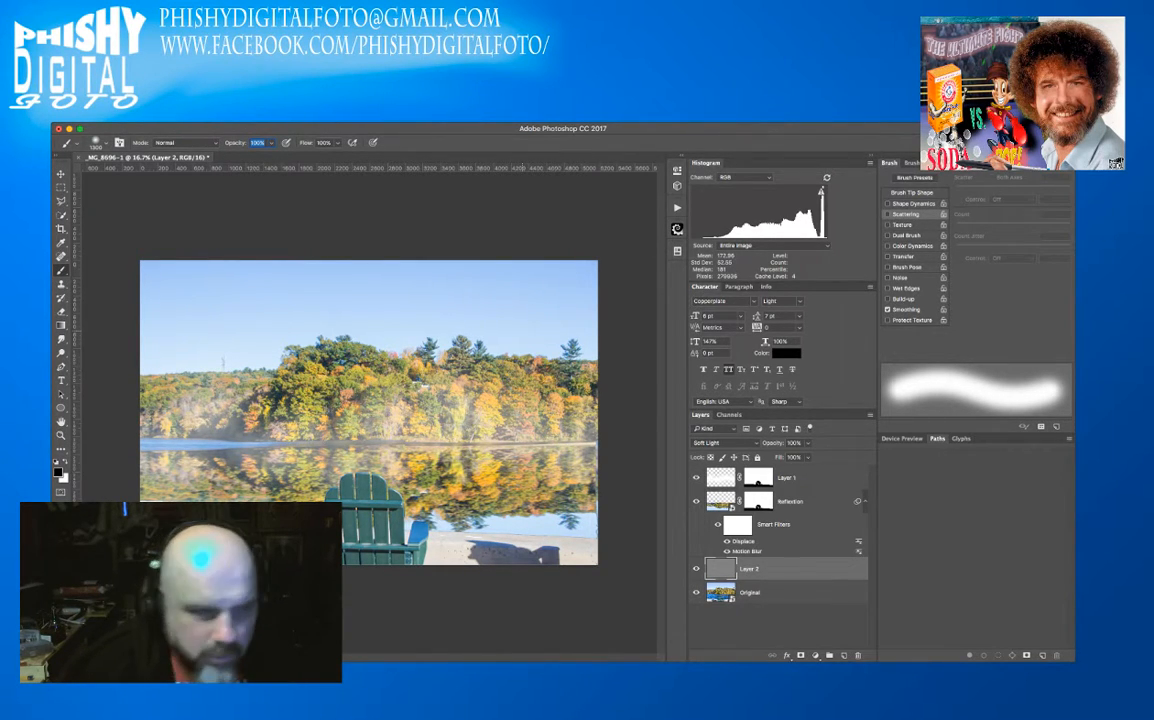
- Burn in the foreground wall on both sides of the chair with a 500 px black brush, undoing the stroke across the chair
key(Return)
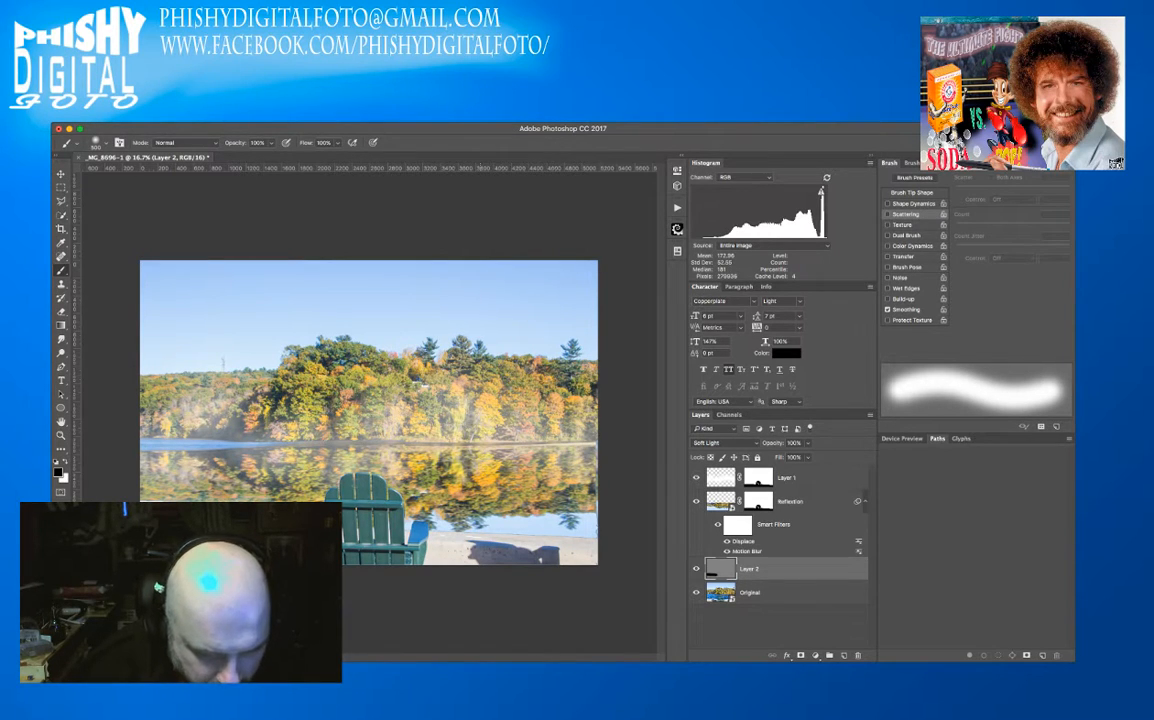
mouse_move(395, 484)
mouse_down()
mouse_move(530, 490)
mouse_move(388, 480)
mouse_up()
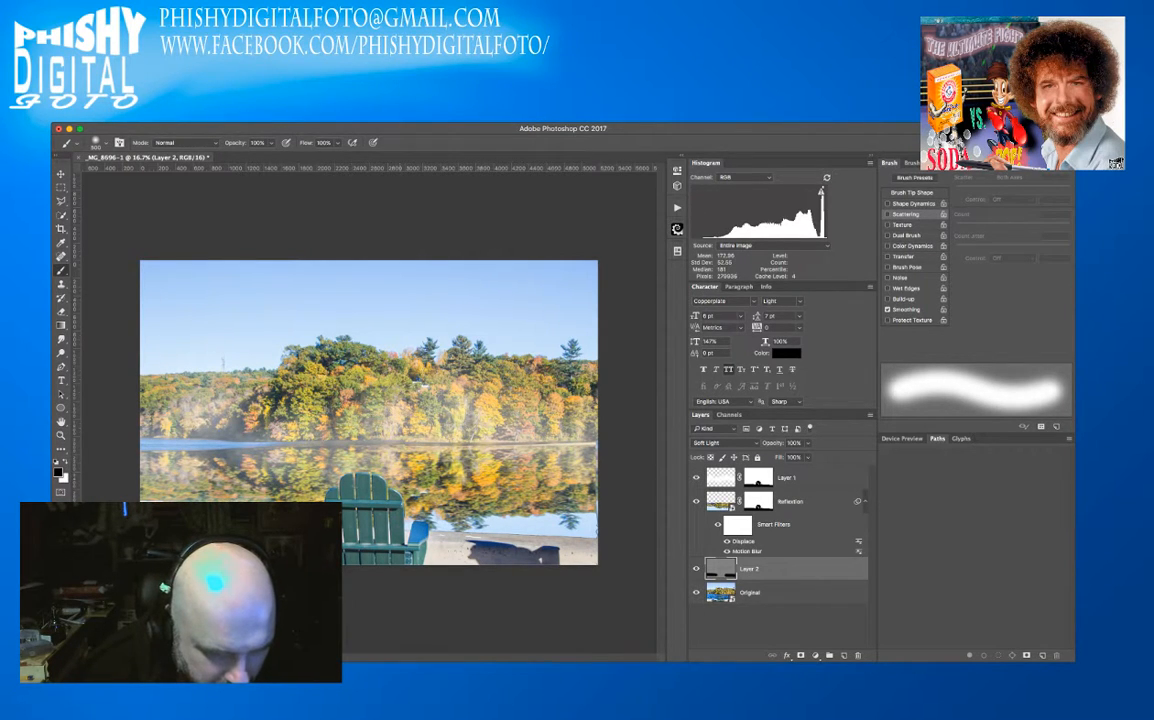
drag(376, 488, 312, 484)
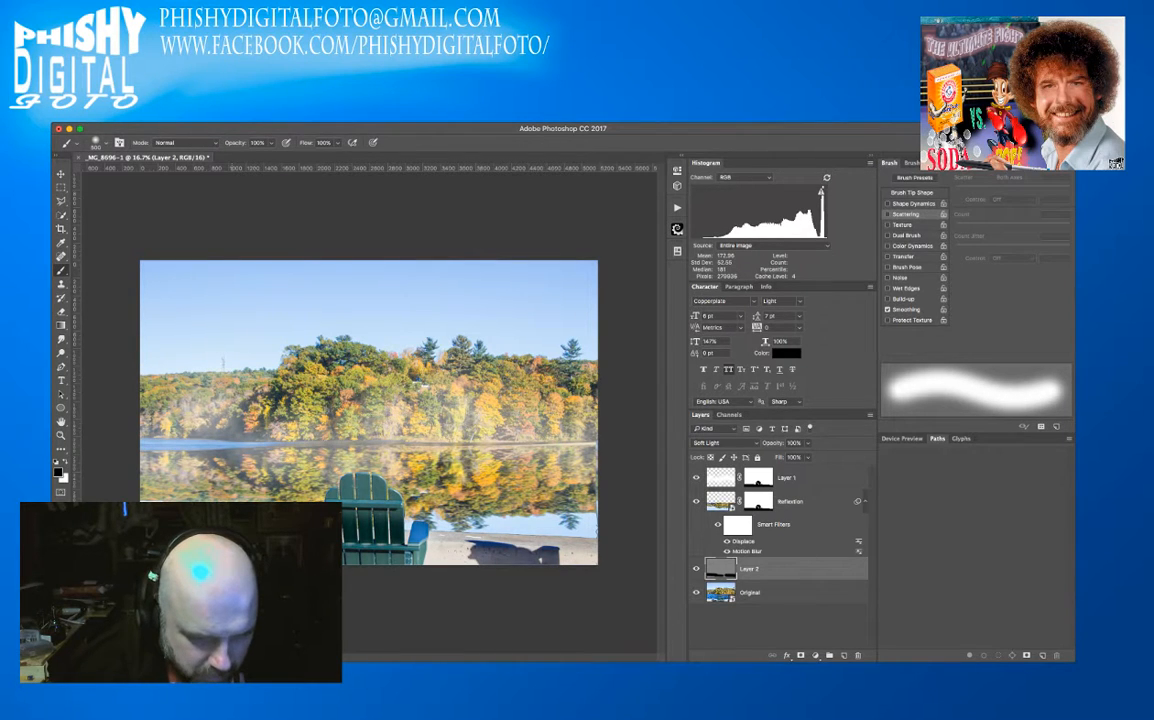
key(super+z)
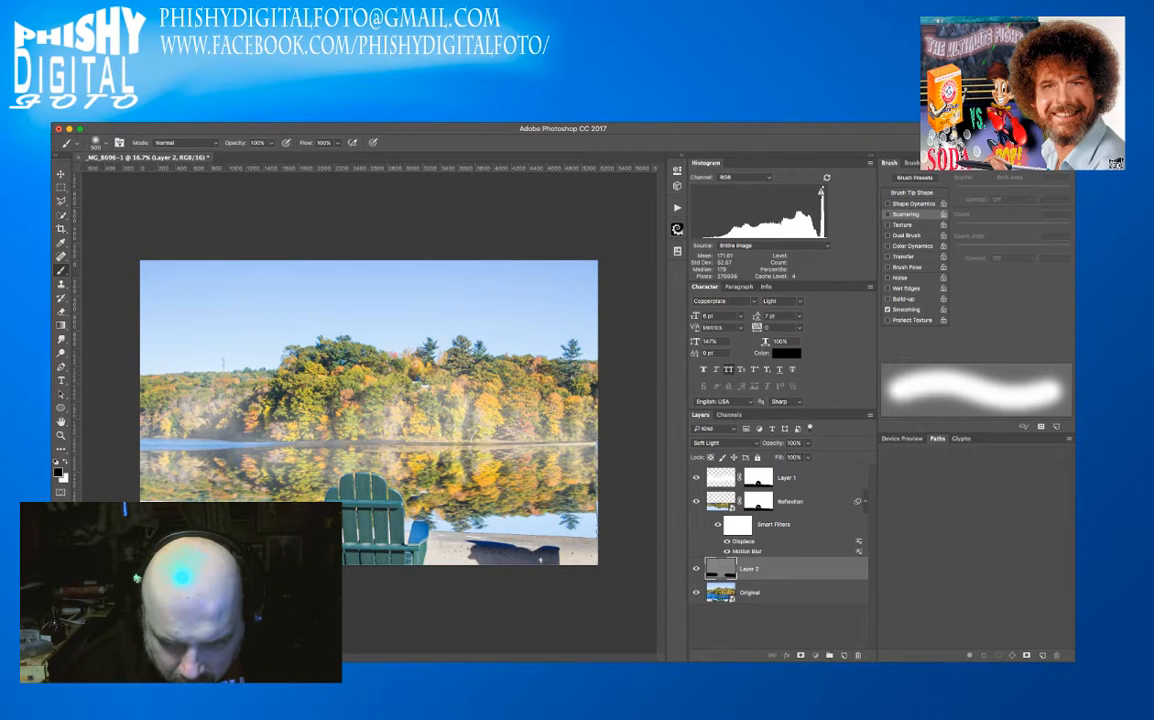
- Try the gray Soft Light layer above the Reflection layer to compare its darkening of the water, and return it below
key(super+bracketright)
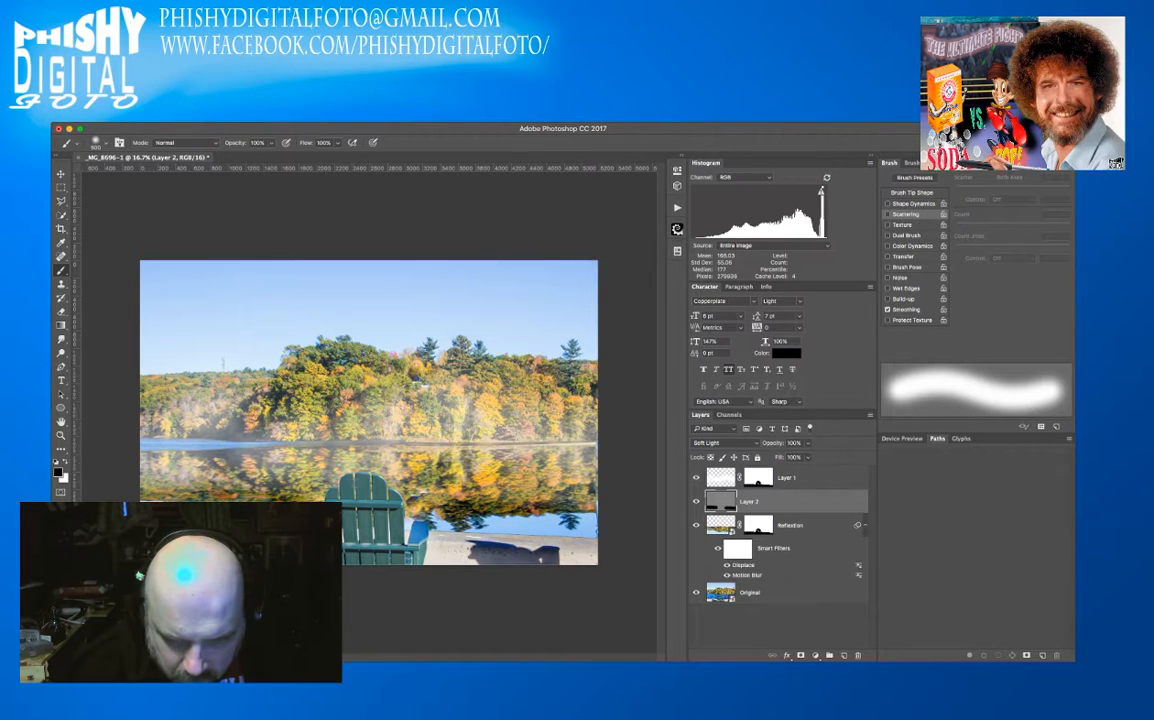
key(super+bracketleft)
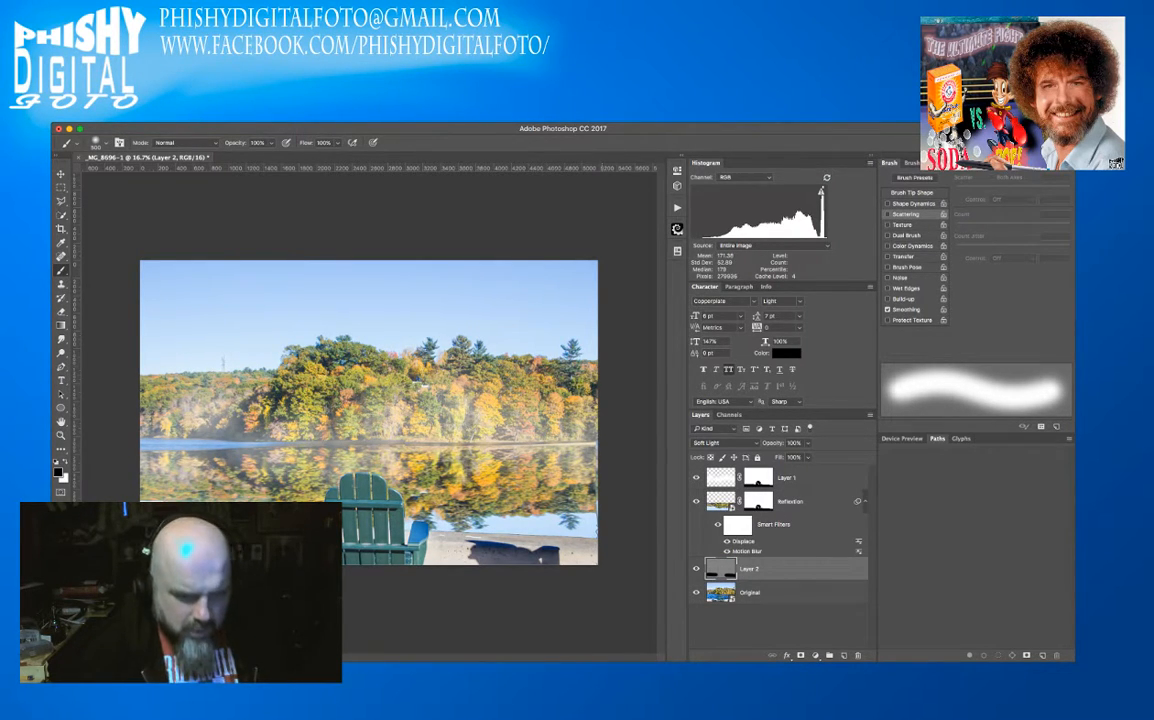
key(super+equal)
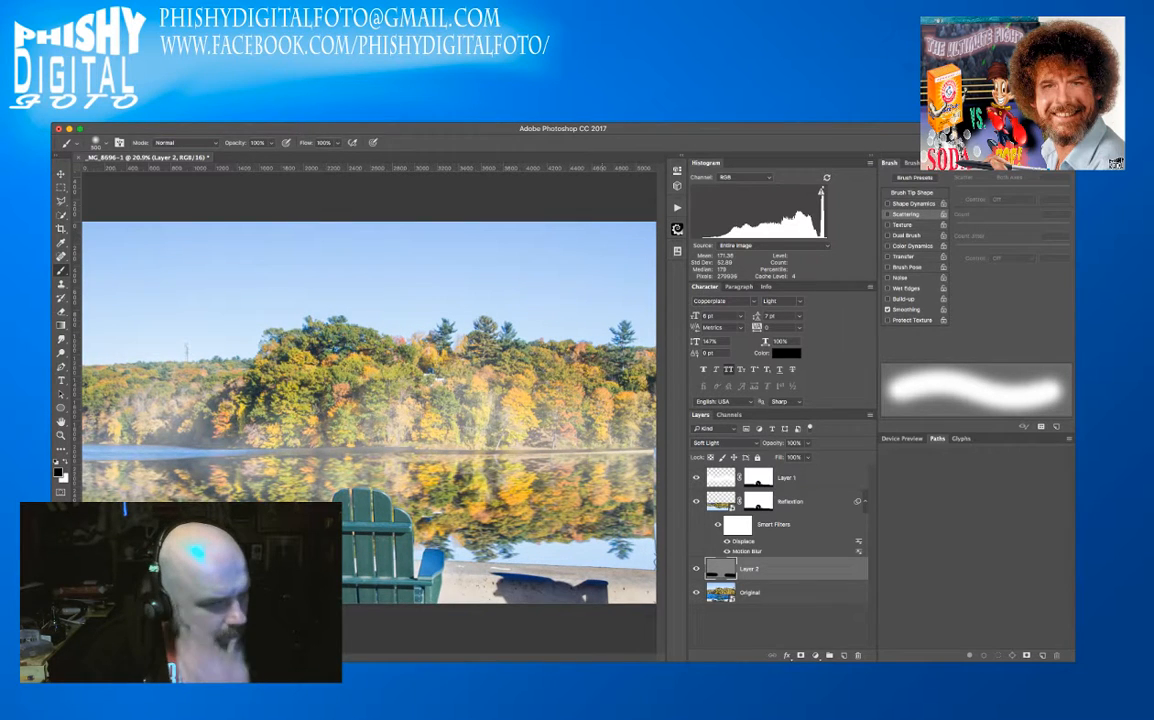